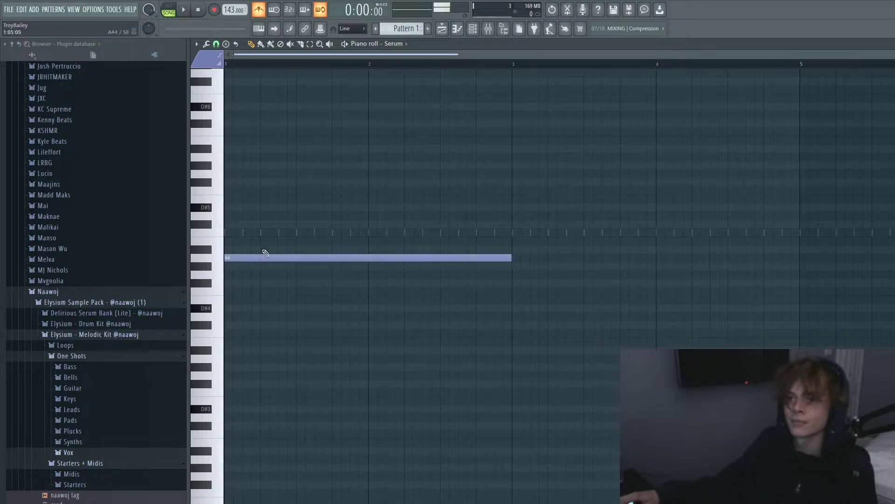
{"action": "left_click", "coordinate": [300, 251]}
{"action": "left_click", "coordinate": [272, 251]}
{"action": "left_click", "coordinate": [255, 250]}
{"action": "right_click", "coordinate": [332, 248]}
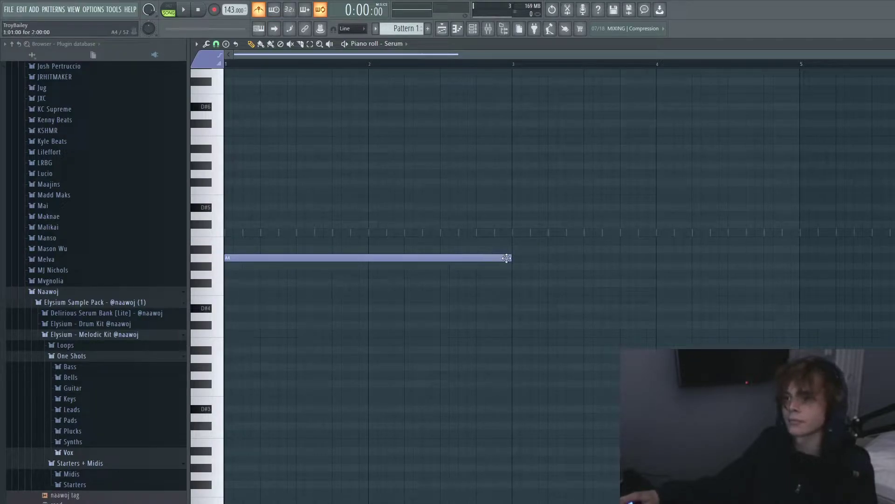
{"action": "left_click_drag", "start_coordinate": [508, 258], "coordinate": [430, 248]}
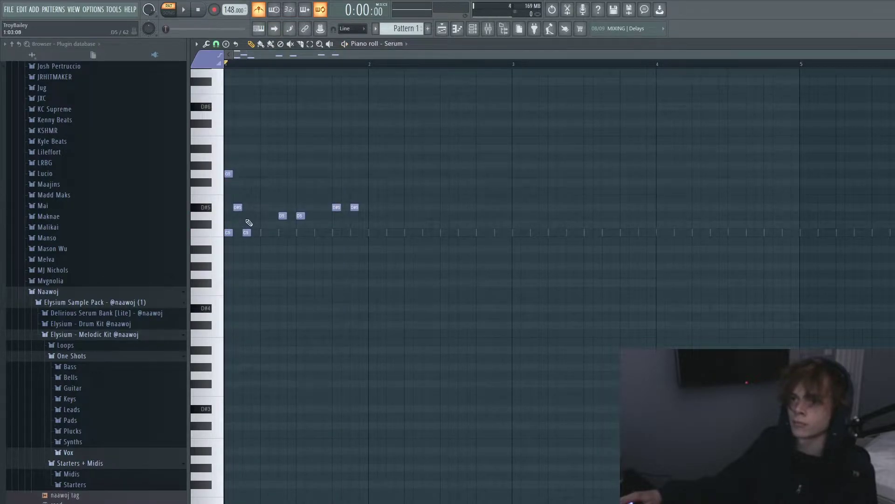
Step: Voice the opening chord as C4, G4 and D#5, and lengthen its repeated hit to four steps
{"action": "key", "text": "ctrl+Up"}
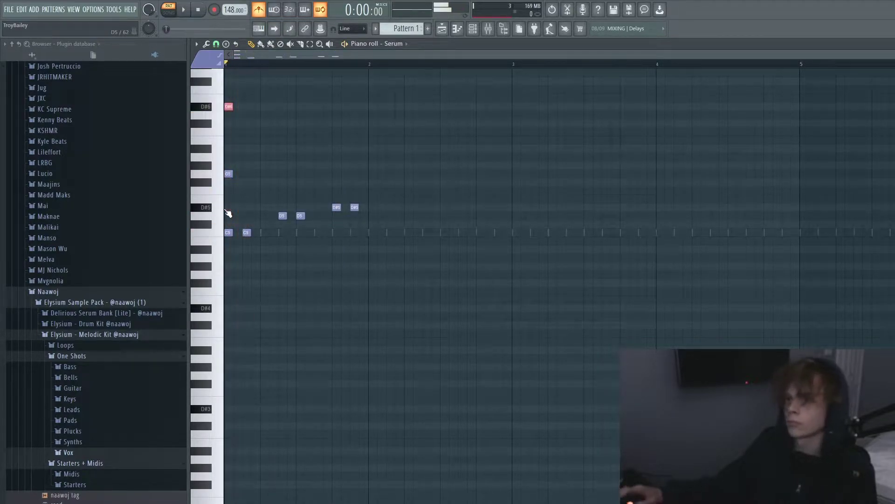
{"action": "key", "text": "ctrl+Down"}
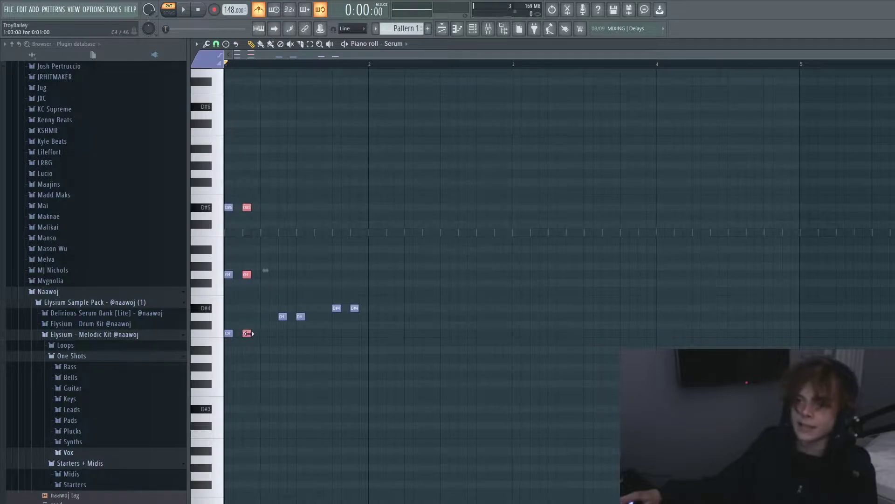
{"action": "key", "text": "space"}
{"action": "left_click", "coordinate": [375, 340], "text": "ctrl"}
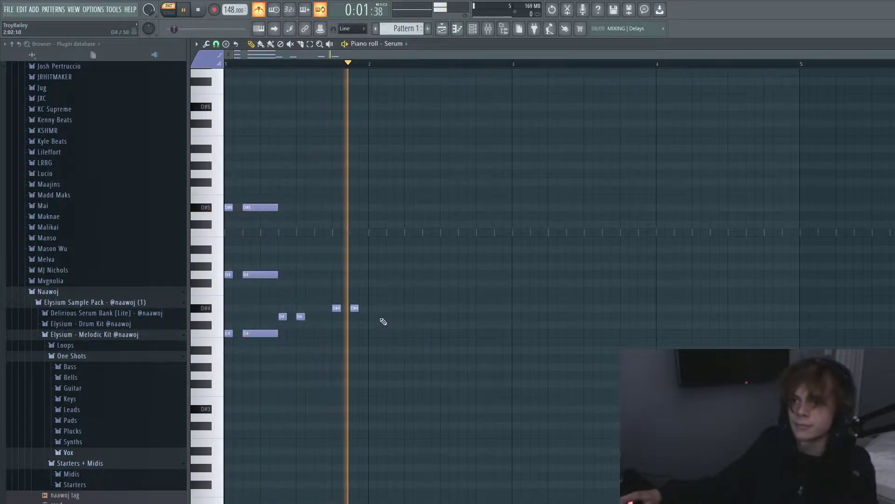
Step: Lower the second chord's bass notes to G#3 and its middle notes to D#4
{"action": "key", "text": "space"}
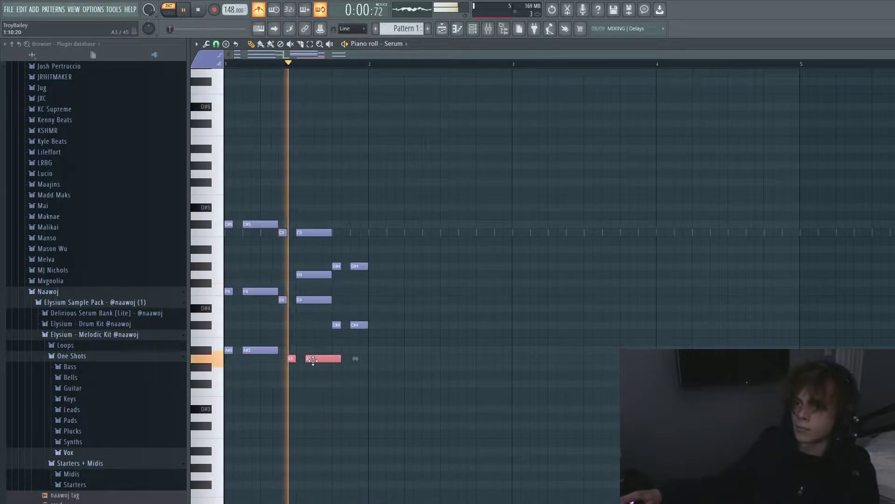
{"action": "mouse_move", "coordinate": [324, 363]}
{"action": "left_mouse_down"}
{"action": "mouse_move", "coordinate": [310, 365]}
{"action": "mouse_move", "coordinate": [321, 369]}
{"action": "left_mouse_up"}
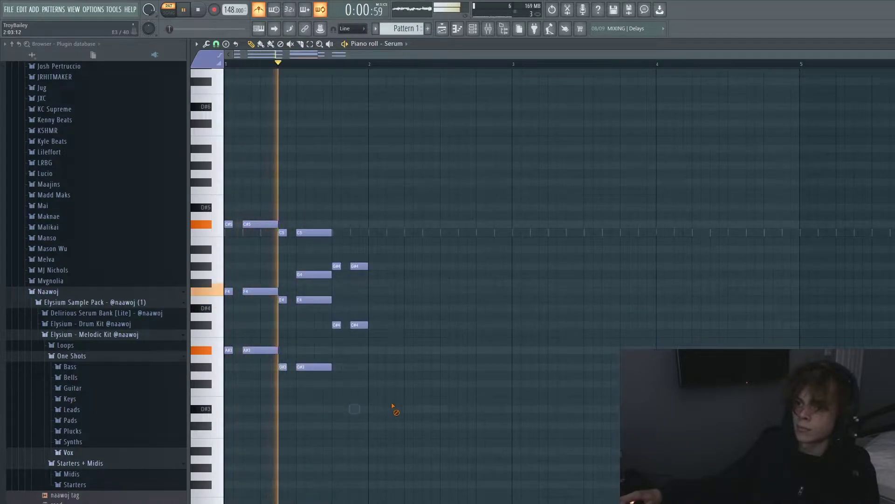
{"action": "key", "text": "space"}
{"action": "left_click_drag", "start_coordinate": [297, 300], "coordinate": [292, 303]}
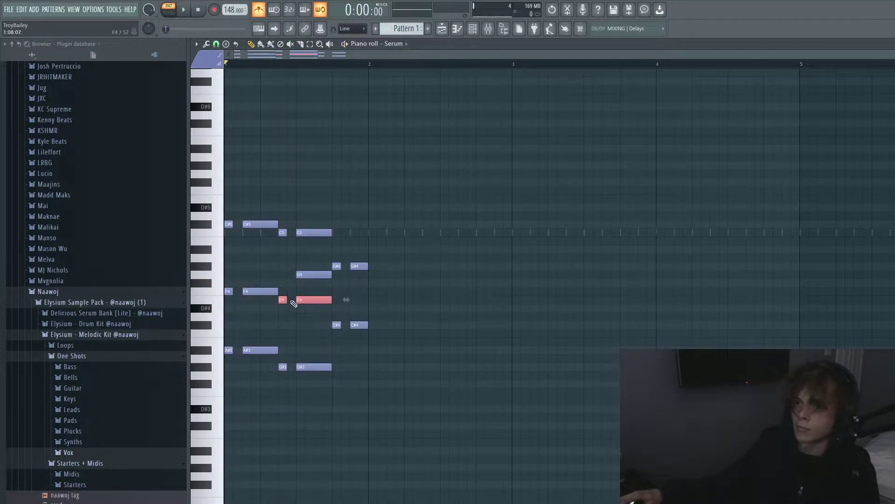
Step: Raise the whole progression one octave and lower it five semitones while checking it in playback
{"action": "key", "text": "ctrl+Up"}
{"action": "key", "text": "space"}
{"action": "scroll", "coordinate": [308, 176], "scroll_direction": "up", "scroll_amount": 9}
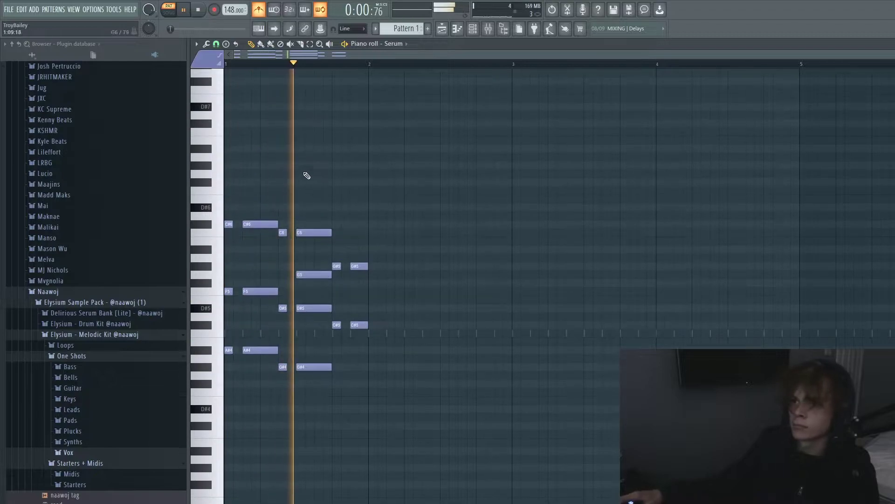
{"action": "key", "text": "space"}
{"action": "scroll", "coordinate": [322, 234], "scroll_direction": "down", "scroll_amount": 4}
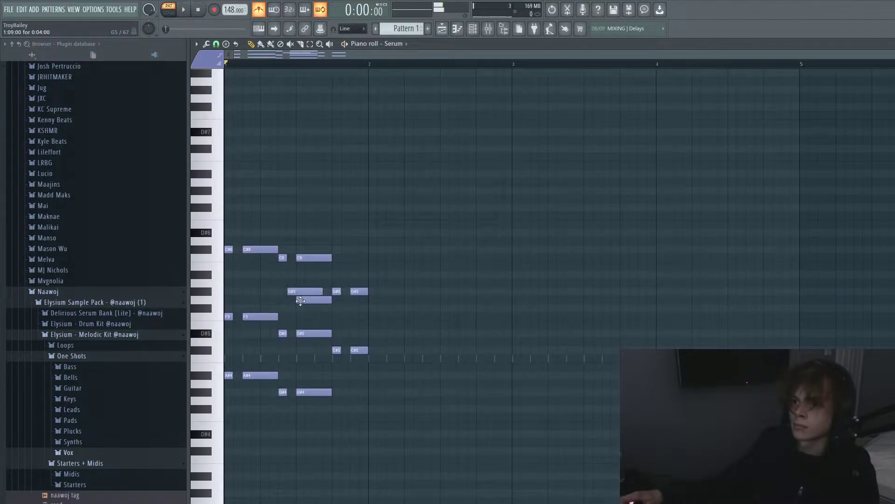
{"action": "key", "text": "Down"}
{"action": "key", "text": "Down"}
{"action": "key", "text": "Down"}
{"action": "key", "text": "Down"}
{"action": "key", "text": "Down"}
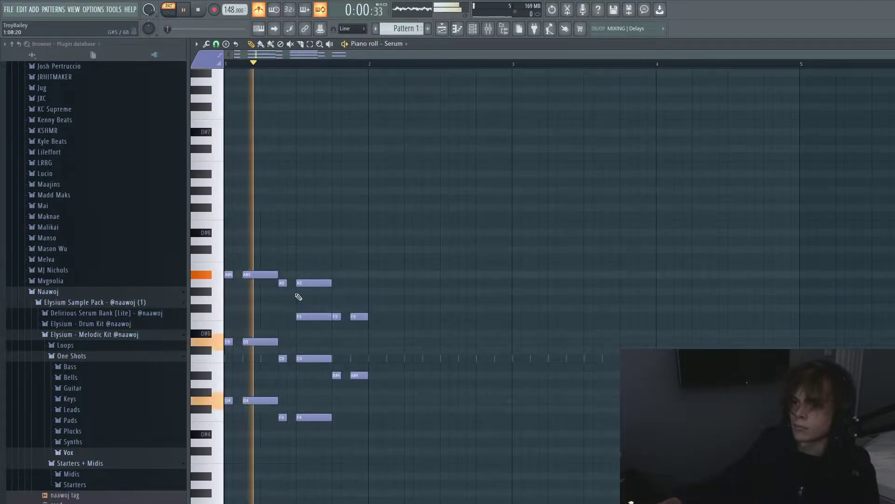
{"action": "scroll", "coordinate": [302, 290], "scroll_direction": "up", "scroll_amount": 2}
{"action": "scroll", "coordinate": [305, 292], "scroll_direction": "down", "scroll_amount": 5}
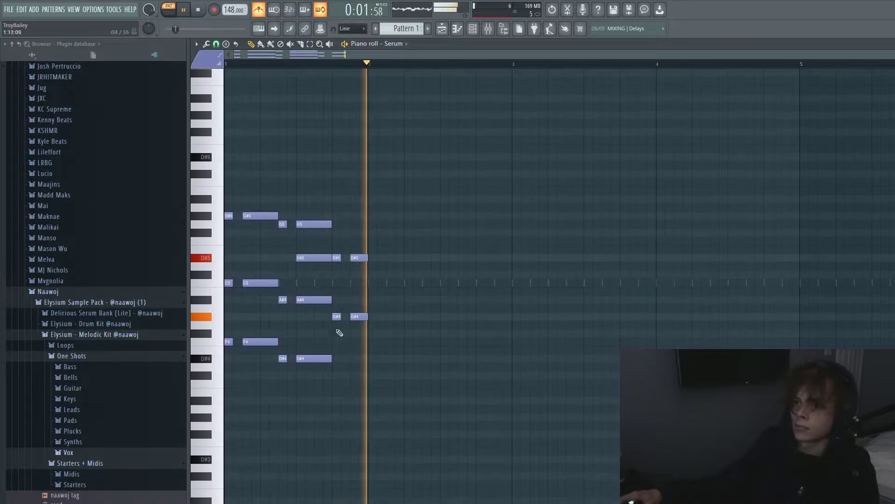
Step: Delete the extra D#5 from the second chord and add C#4 bass notes under both hits of the third chord
{"action": "right_click", "coordinate": [320, 258]}
{"action": "key", "text": "space"}
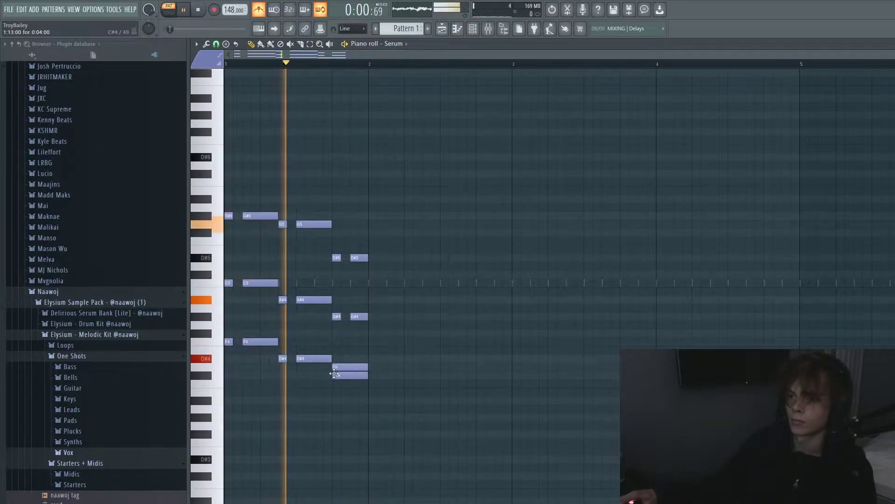
{"action": "left_click_drag", "start_coordinate": [368, 375], "coordinate": [347, 379]}
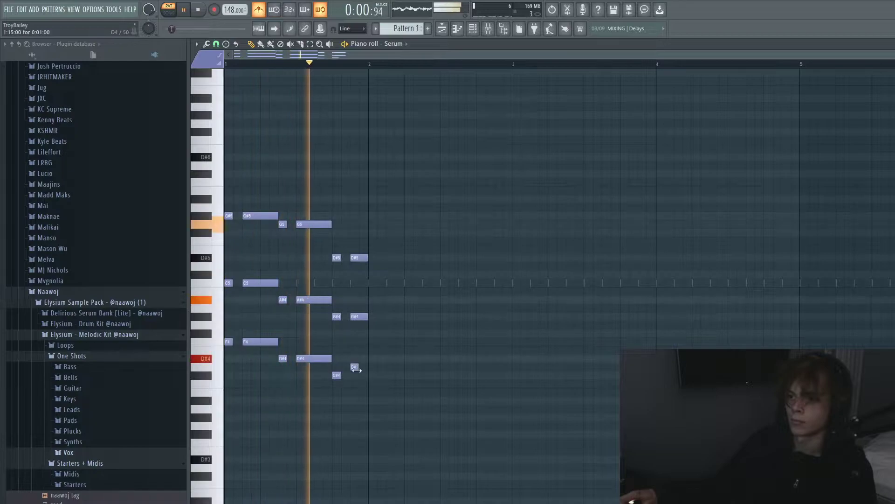
{"action": "left_click", "coordinate": [353, 375]}
{"action": "key", "text": "space"}
Step: Lengthen all three notes of the third chord's second hit to six steps and play the pattern
{"action": "left_click_drag", "start_coordinate": [361, 310], "coordinate": [362, 255]}
{"action": "key", "text": "space"}
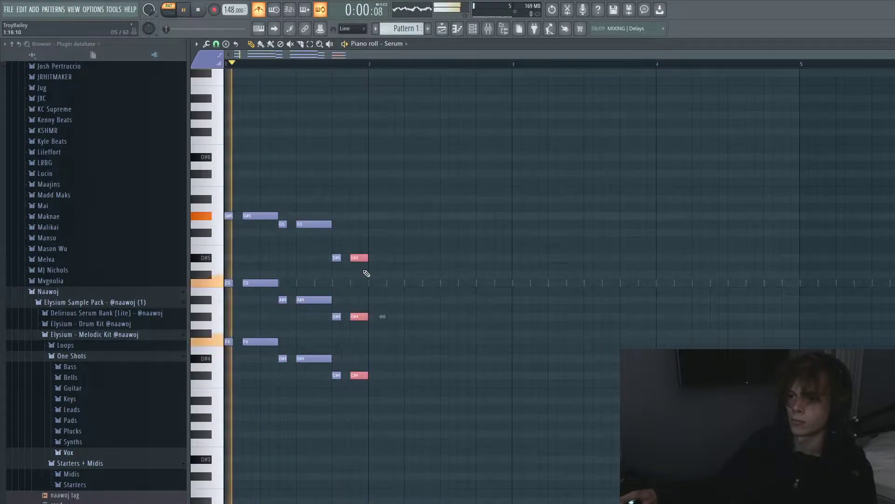
{"action": "key", "text": "space"}
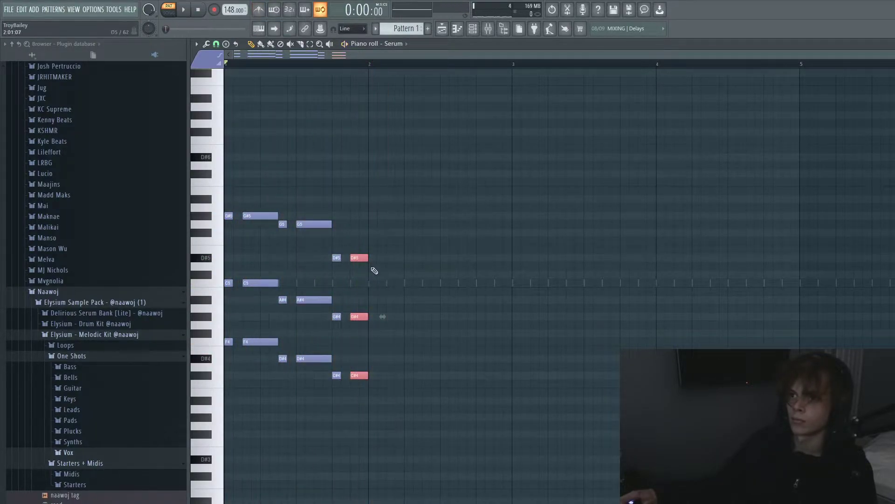
{"action": "left_click_drag", "start_coordinate": [423, 262], "coordinate": [404, 262]}
{"action": "key", "text": "space"}
{"action": "left_click", "coordinate": [420, 204]}
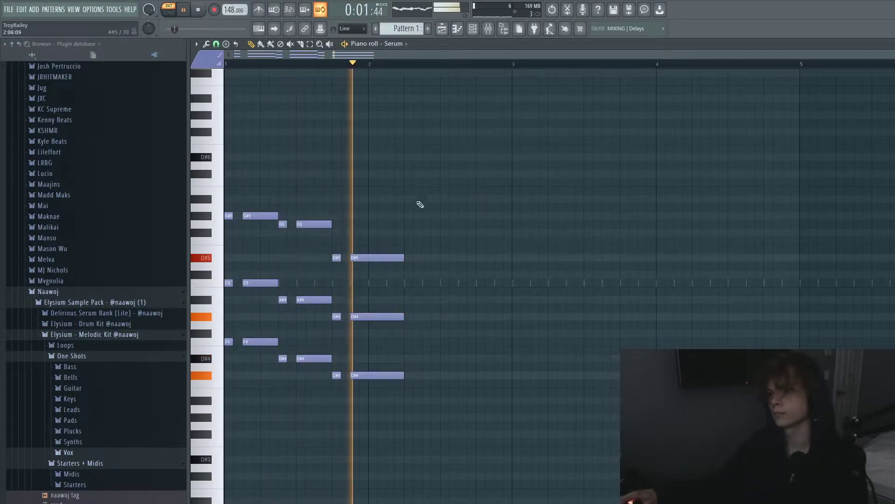
Step: Transpose the whole progression down three semitones
{"action": "key", "text": "space"}
{"action": "scroll", "coordinate": [270, 266], "scroll_direction": "up", "scroll_amount": 3}
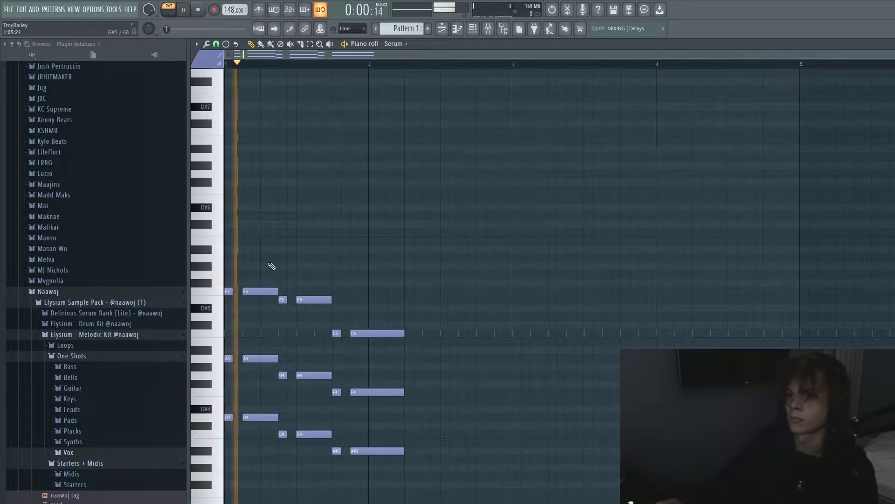
{"action": "scroll", "coordinate": [274, 266], "scroll_direction": "down", "scroll_amount": 3}
{"action": "key", "text": "space"}
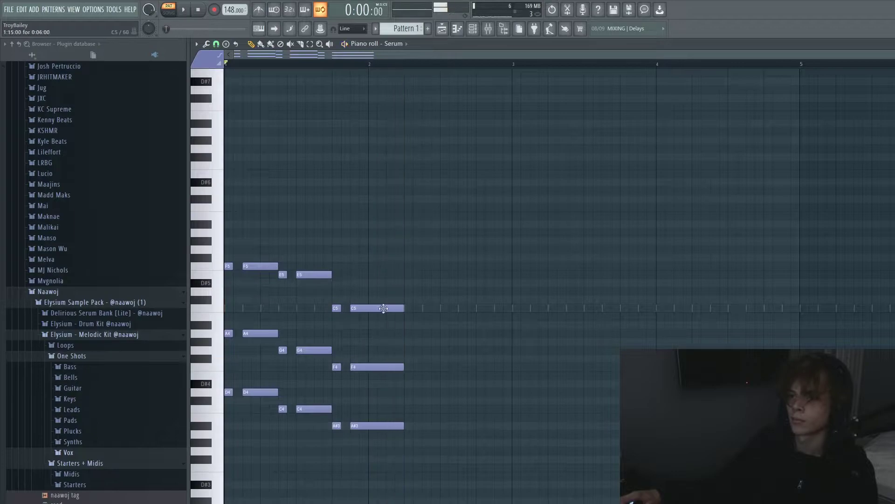
Step: Duplicate both hits of the third chord directly after the original in bar 2
{"action": "key", "text": "space"}
{"action": "mouse_move", "coordinate": [382, 437]}
{"action": "left_mouse_down"}
{"action": "mouse_move", "coordinate": [357, 390]}
{"action": "mouse_move", "coordinate": [340, 285]}
{"action": "mouse_move", "coordinate": [410, 312]}
{"action": "mouse_move", "coordinate": [452, 309]}
{"action": "mouse_move", "coordinate": [437, 306]}
{"action": "left_mouse_up"}
{"action": "left_click", "coordinate": [431, 279], "text": "ctrl"}
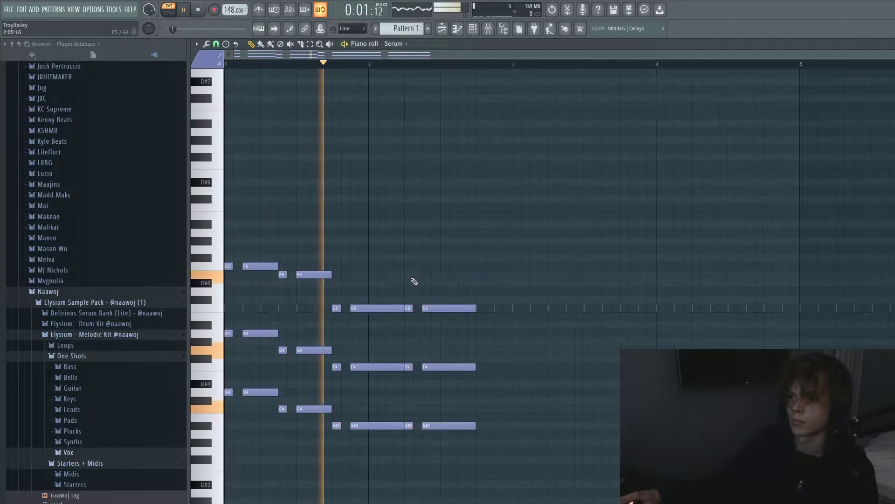
Step: Shorten the third chord's held hit to four steps and move its duplicated pair back against it
{"action": "left_click", "coordinate": [332, 64]}
{"action": "key", "text": "space"}
{"action": "left_click_drag", "start_coordinate": [377, 437], "coordinate": [392, 333]}
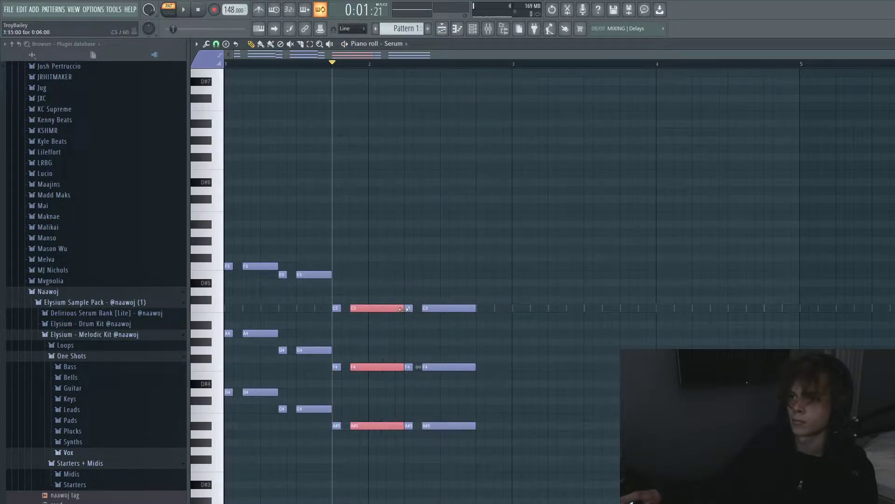
{"action": "left_click_drag", "start_coordinate": [414, 298], "coordinate": [475, 471]}
{"action": "left_click_drag", "start_coordinate": [430, 470], "coordinate": [395, 305]}
{"action": "left_click", "coordinate": [423, 297], "text": "ctrl"}
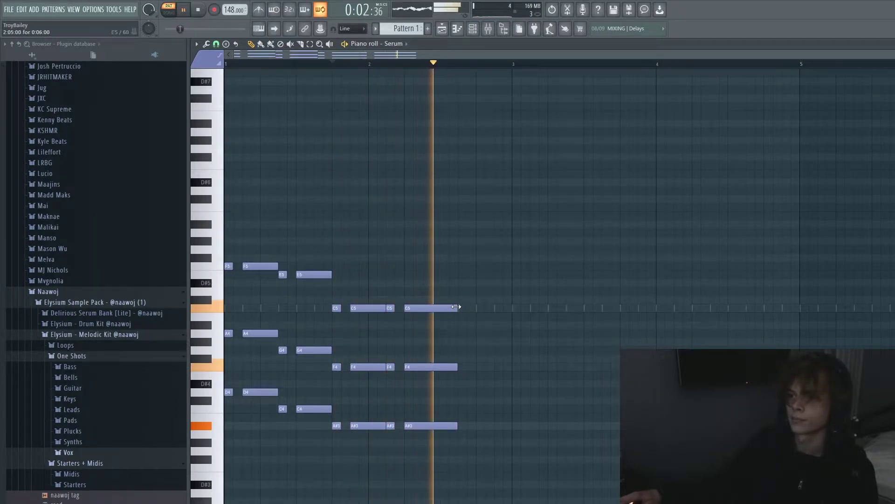
Step: Shorten the duplicated chord's held hit to four steps and play from the third chord
{"action": "key", "text": "space"}
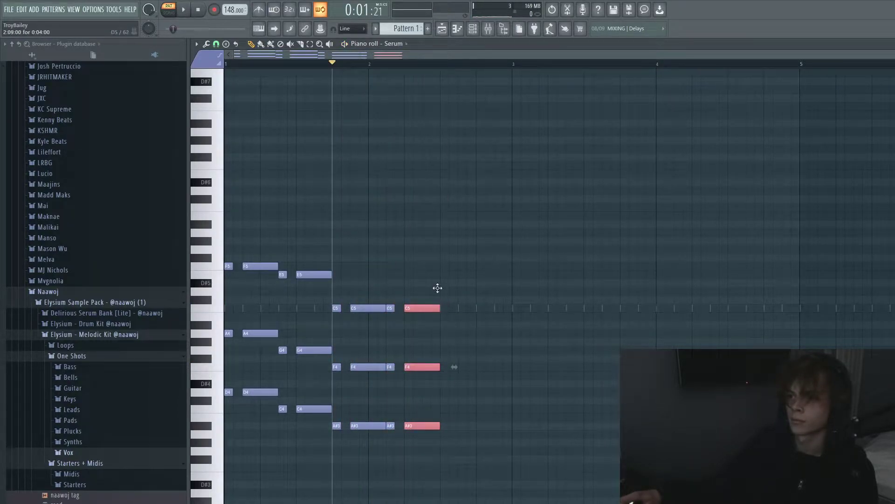
{"action": "right_click", "coordinate": [465, 276]}
{"action": "right_click", "coordinate": [450, 291]}
{"action": "key", "text": "space"}
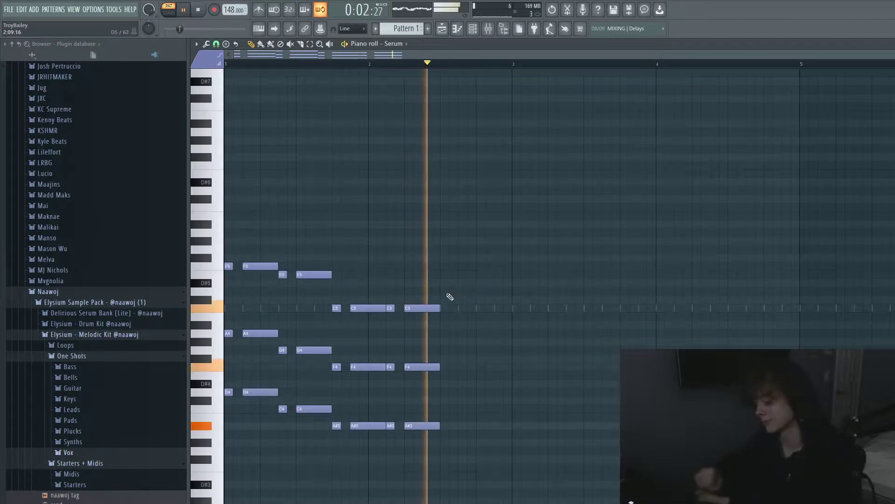
Step: Copy both hits of the second chord to directly after the last chord in bar 2
{"action": "left_click_drag", "start_coordinate": [309, 399], "coordinate": [279, 263]}
{"action": "key", "text": "space"}
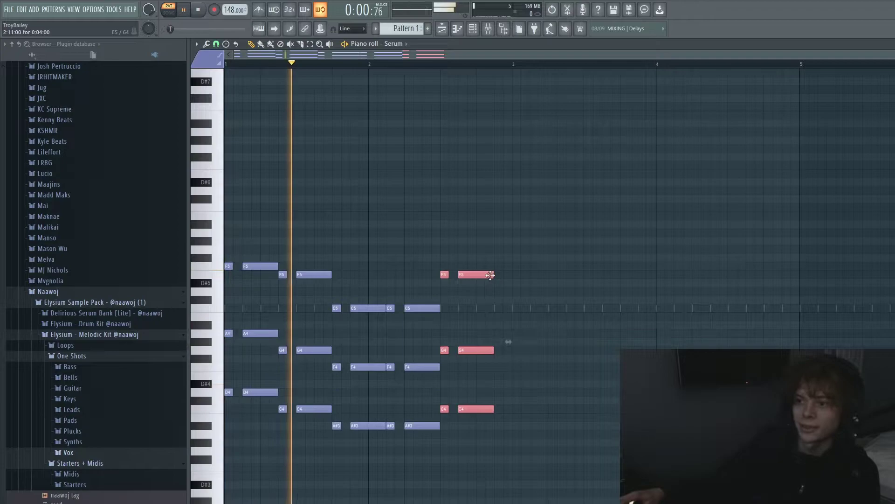
{"action": "left_click", "coordinate": [505, 291]}
{"action": "right_click", "coordinate": [507, 292]}
Step: Duplicate the final held chord hit and trim the copy to two steps so it ends with bar 2
{"action": "left_click_drag", "start_coordinate": [490, 424], "coordinate": [461, 271]}
{"action": "key", "text": "space"}
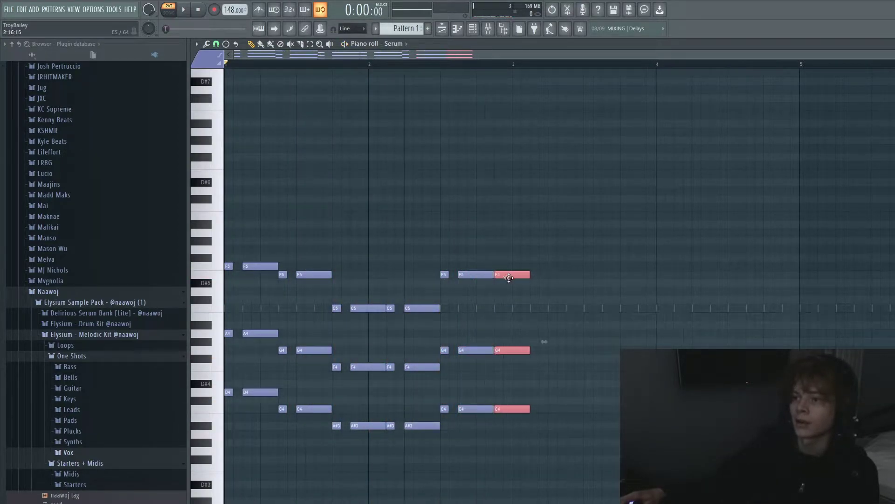
{"action": "key", "text": "space"}
{"action": "left_click_drag", "start_coordinate": [529, 275], "coordinate": [512, 275]}
{"action": "left_click", "coordinate": [528, 191]}
{"action": "right_click", "coordinate": [528, 191]}
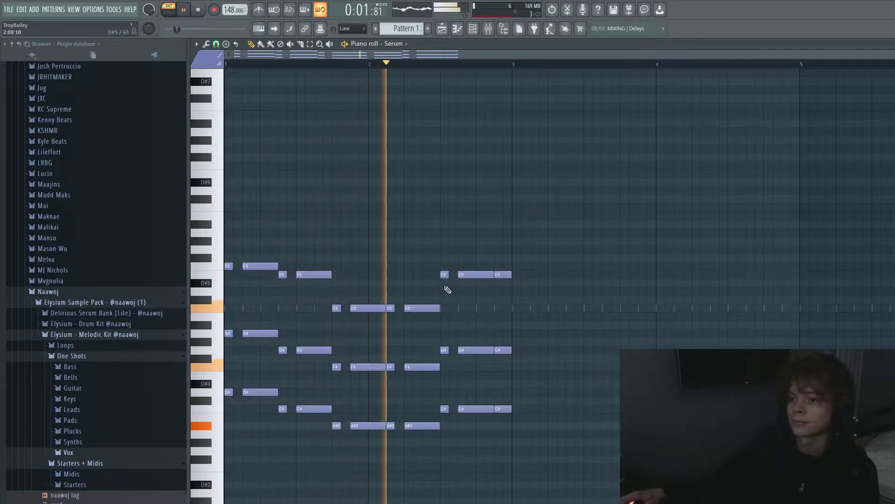
Step: Duplicate the two-bar progression into bars 3 and 4 and play that range
{"action": "key", "text": "ctrl+b"}
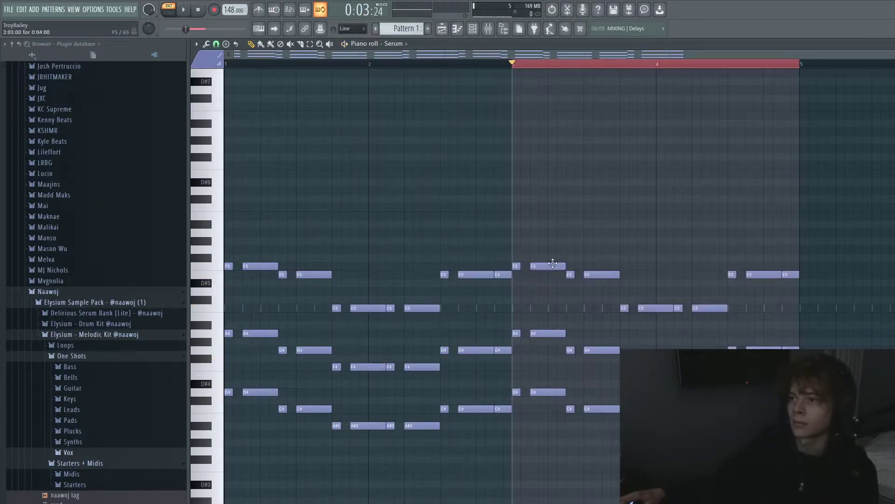
{"action": "key", "text": "space"}
Step: Add a two-step A5 melody note on the second beat of bar 3 and play it back
{"action": "left_click", "coordinate": [555, 234]}
{"action": "key", "text": "space"}
{"action": "key", "text": "space"}
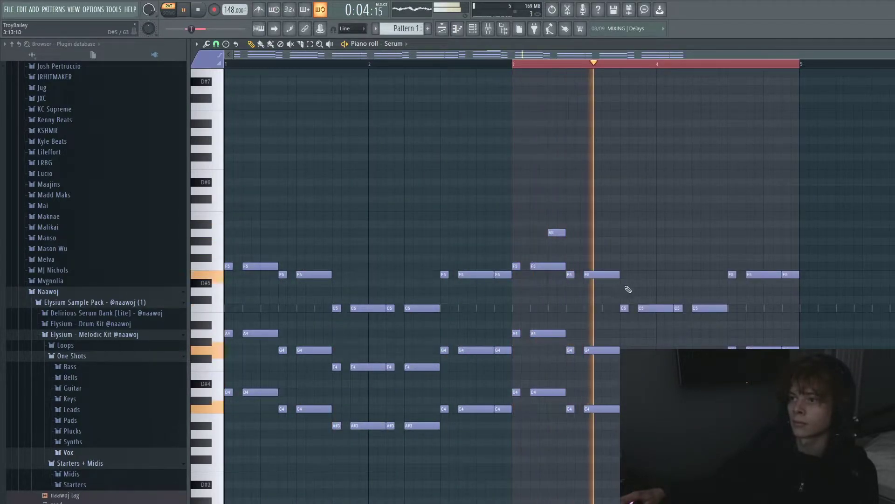
Step: Add a two-step C6 note above bar 3's second chord and chop the start of its held E5 into short slices
{"action": "key", "text": "space"}
{"action": "key", "text": "space"}
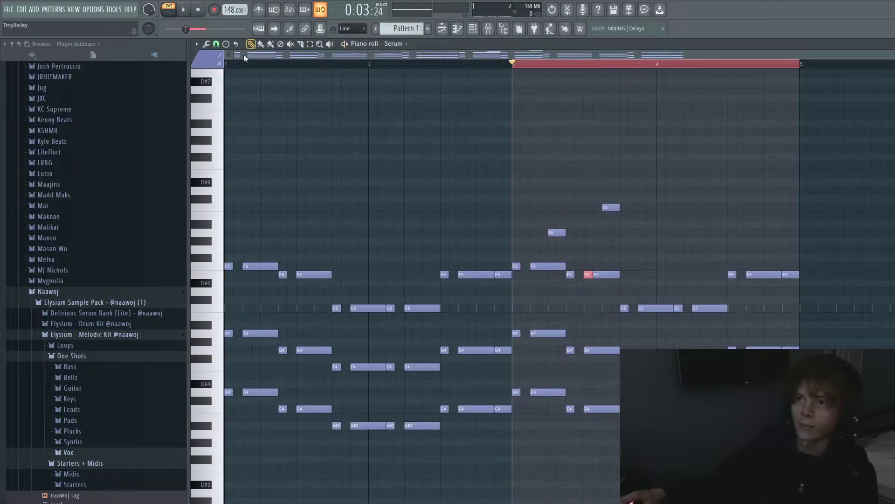
{"action": "key", "text": "alt+a"}
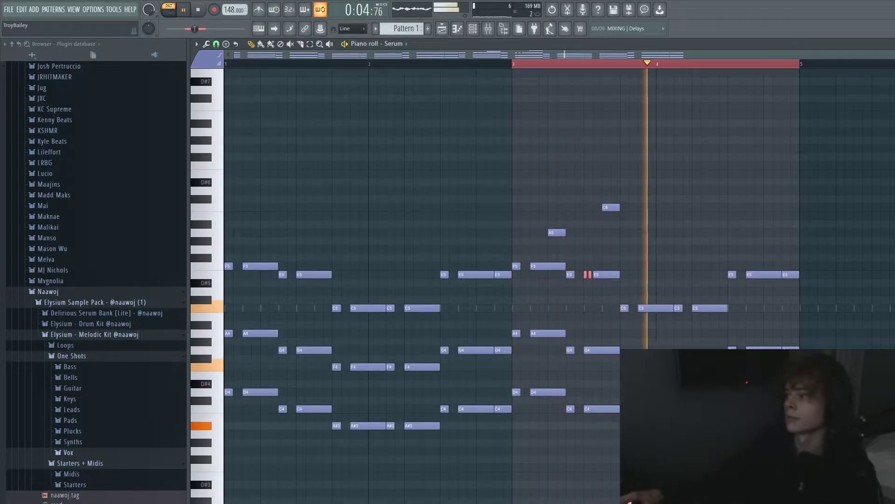
{"action": "left_click", "coordinate": [667, 225]}
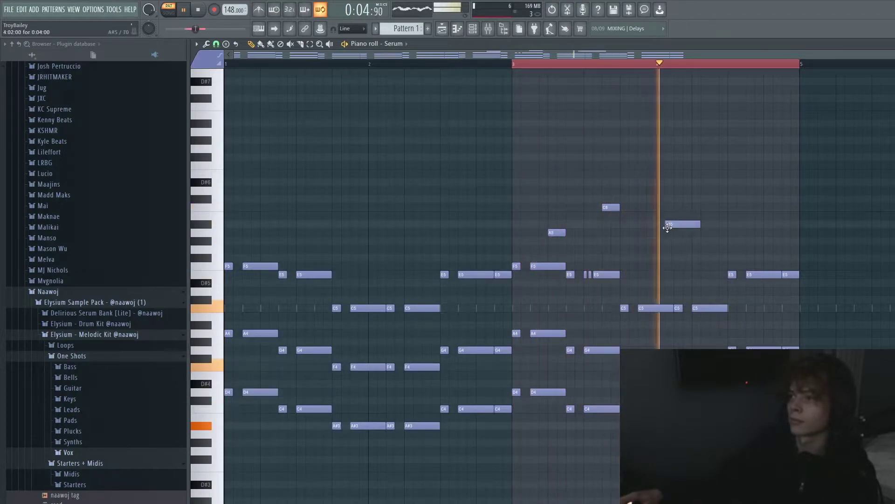
{"action": "right_click", "coordinate": [673, 226]}
{"action": "key", "text": "space"}
{"action": "left_click", "coordinate": [659, 274]}
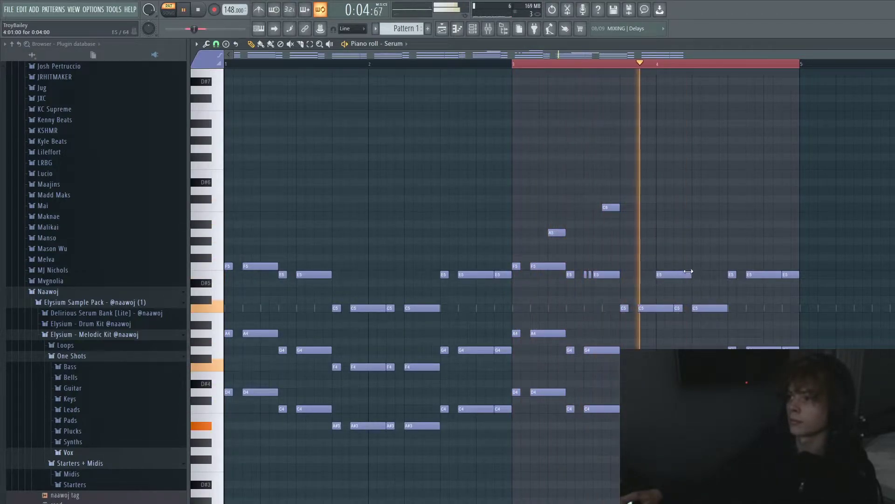
{"action": "left_click_drag", "start_coordinate": [690, 274], "coordinate": [665, 274]}
{"action": "key", "text": "space"}
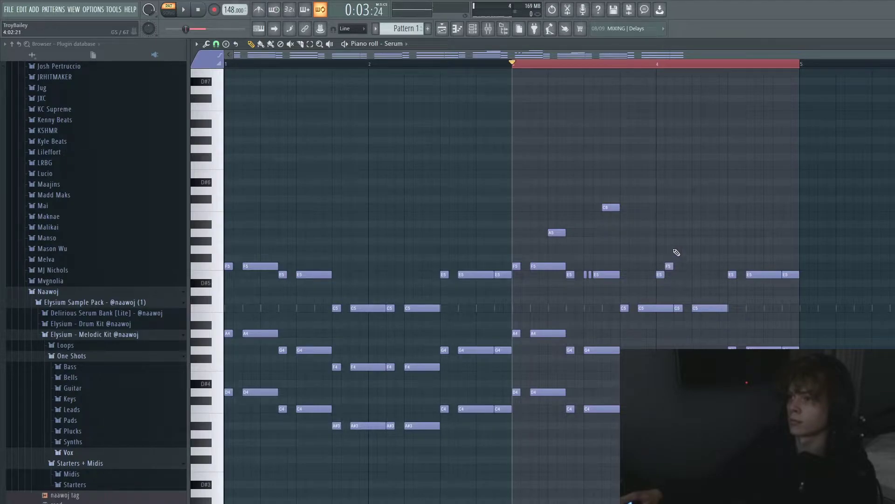
{"action": "key", "text": "space"}
{"action": "right_click", "coordinate": [669, 265]}
{"action": "right_click", "coordinate": [662, 275]}
Step: Rework the short run at the start of bar 4 into one-step F5, E5 and F5 notes and play it back
{"action": "left_click", "coordinate": [679, 275]}
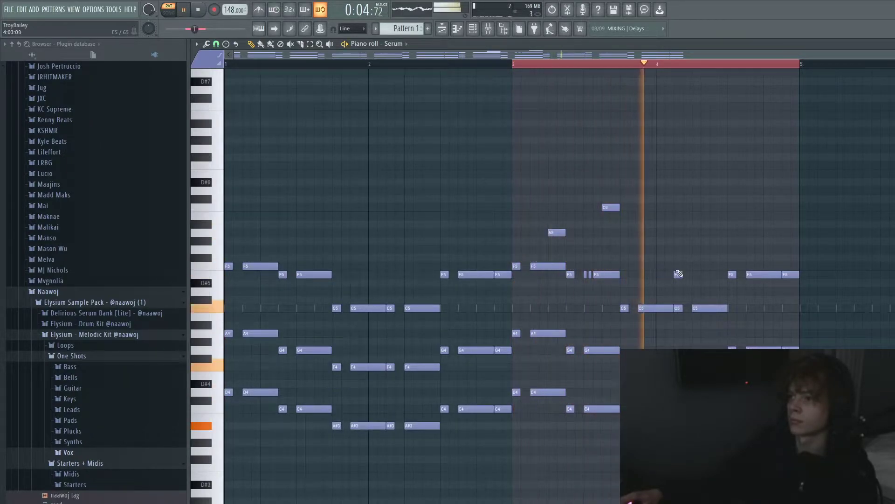
{"action": "left_click", "coordinate": [687, 266]}
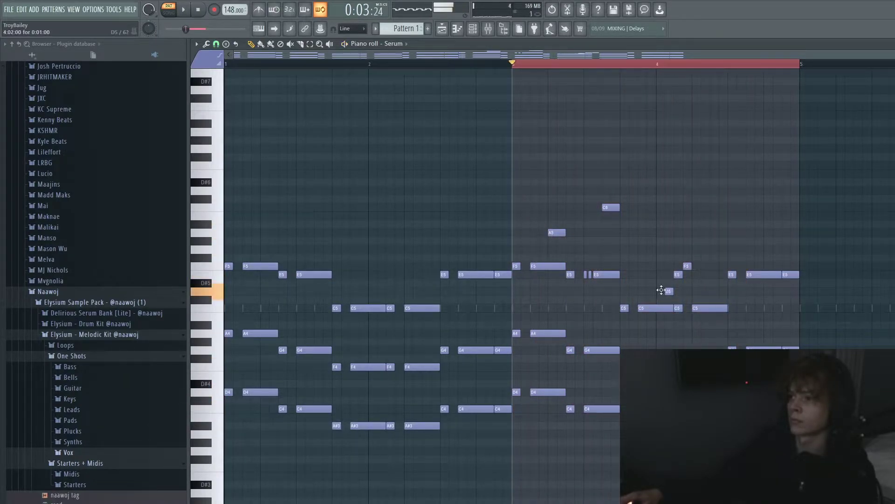
{"action": "left_click_drag", "start_coordinate": [657, 279], "coordinate": [658, 273]}
{"action": "right_click", "coordinate": [667, 275]}
{"action": "left_click", "coordinate": [659, 265]}
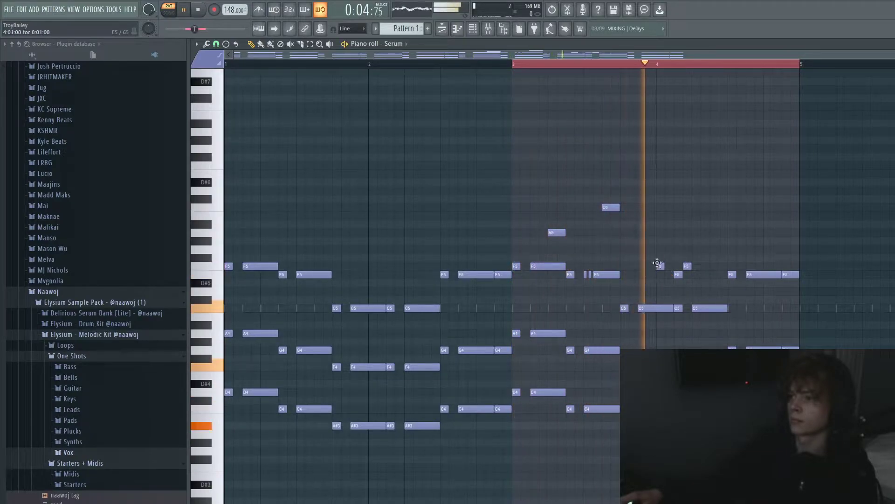
{"action": "left_click", "coordinate": [648, 70]}
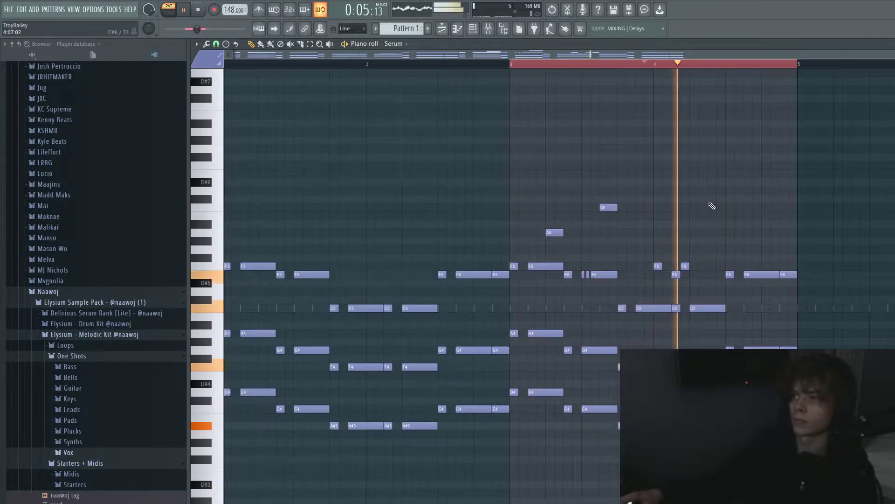
Step: Add two-step C6 and A5 melody notes at steps 7 and 13 of bar 4 and play the section from bar 3
{"action": "left_click", "coordinate": [711, 207]}
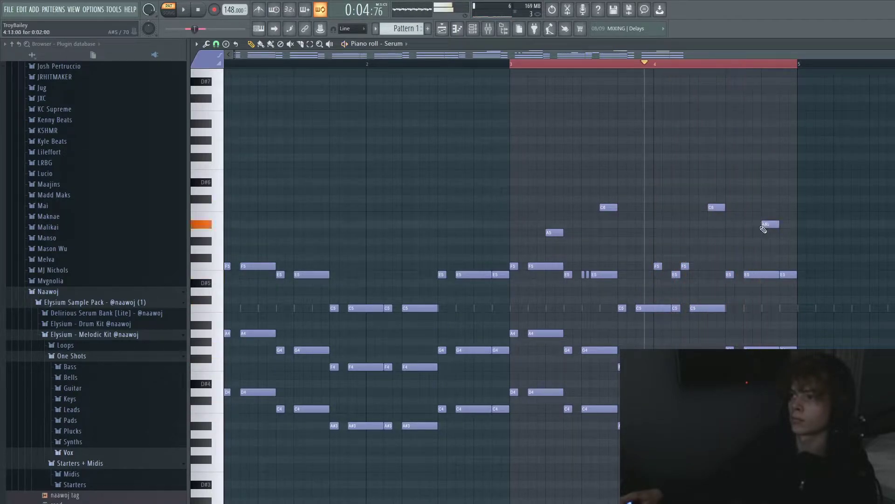
{"action": "left_click_drag", "start_coordinate": [764, 229], "coordinate": [773, 234]}
{"action": "key", "text": "space"}
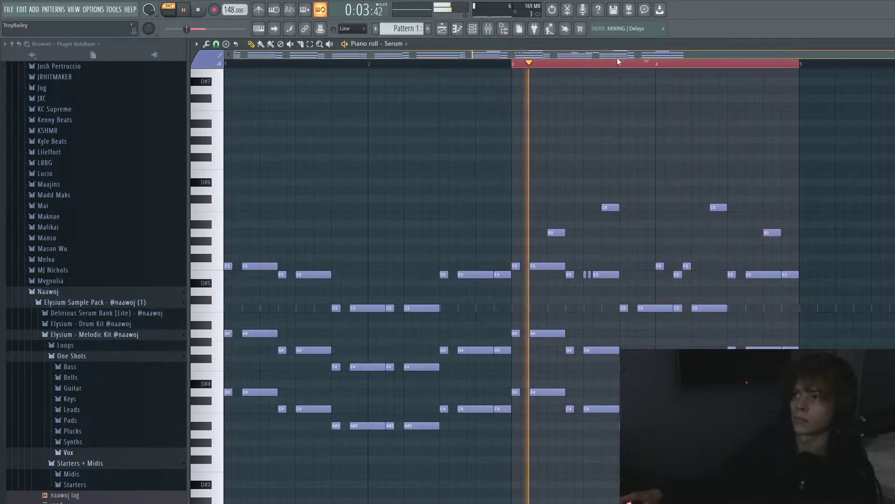
{"action": "left_click", "coordinate": [515, 67]}
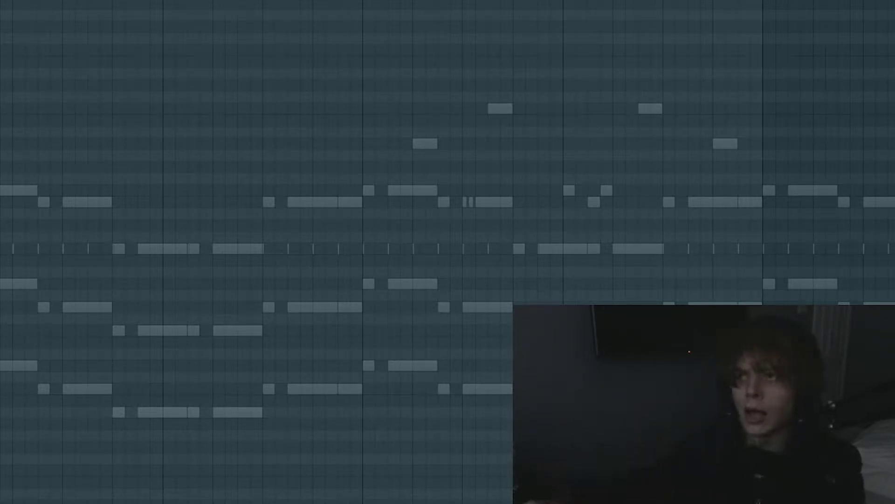
Step: For Serum #2, write a rising run of two-step notes F4, G4 and A4 in bar 2 and play it
{"action": "key", "text": "F6"}
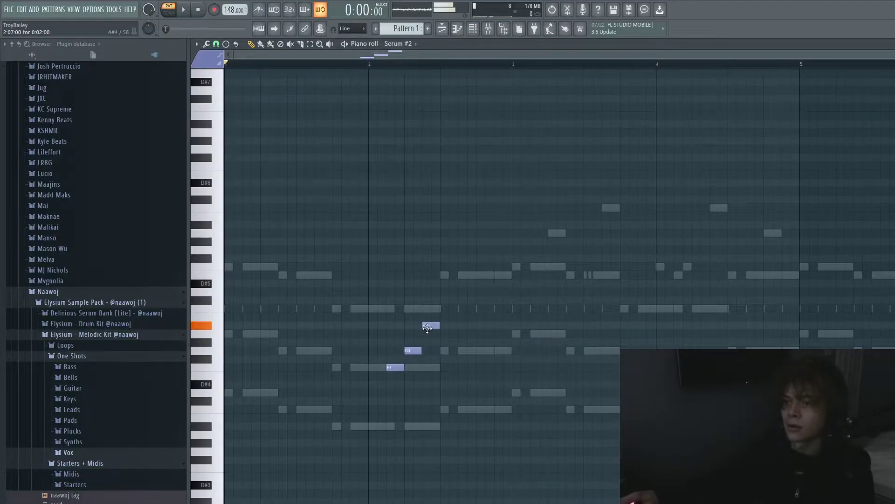
{"action": "left_click_drag", "start_coordinate": [428, 328], "coordinate": [427, 335]}
{"action": "key", "text": "space"}
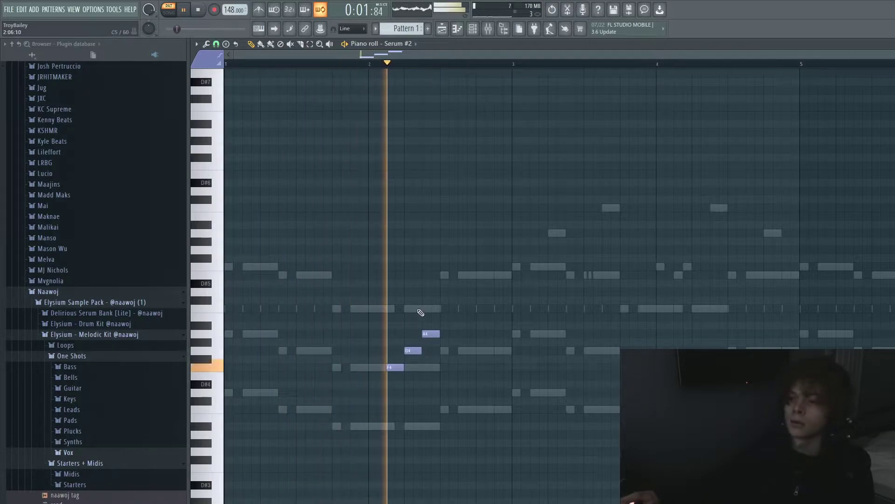
Step: Duplicate Serum #2's two-bar phrase onward and raise the copied run in bar 4 by one octave
{"action": "key", "text": "ctrl+a"}
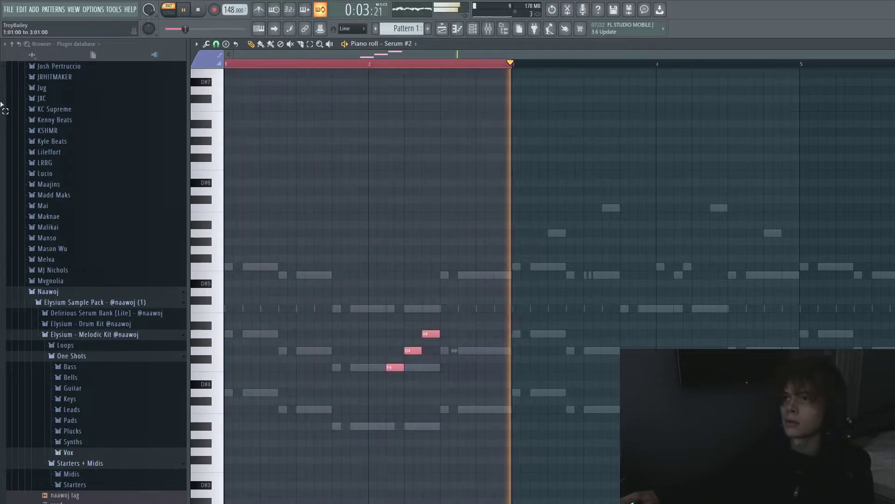
{"action": "key", "text": "ctrl+b"}
{"action": "key", "text": "ctrl+d"}
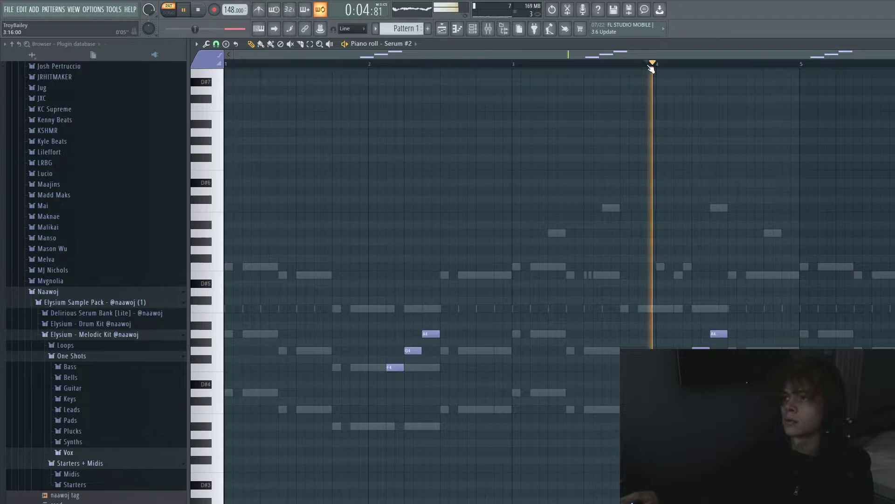
{"action": "key", "text": "ctrl+Up"}
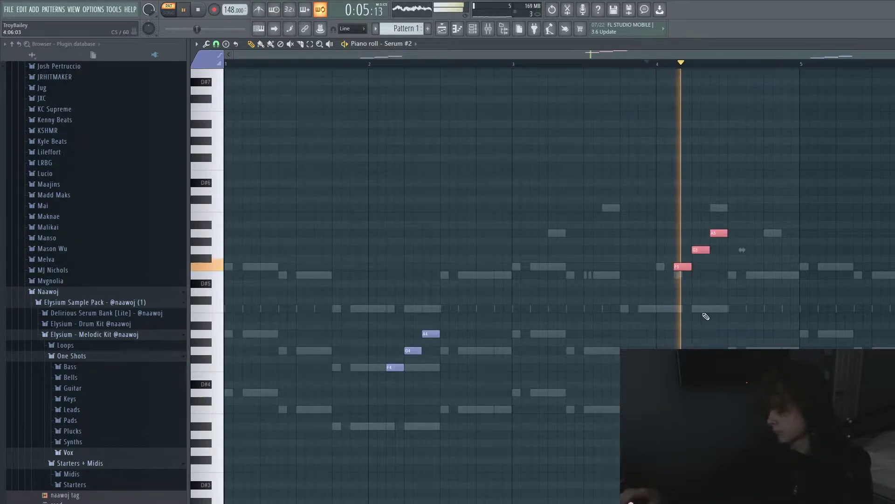
{"action": "key", "text": "ctrl+d"}
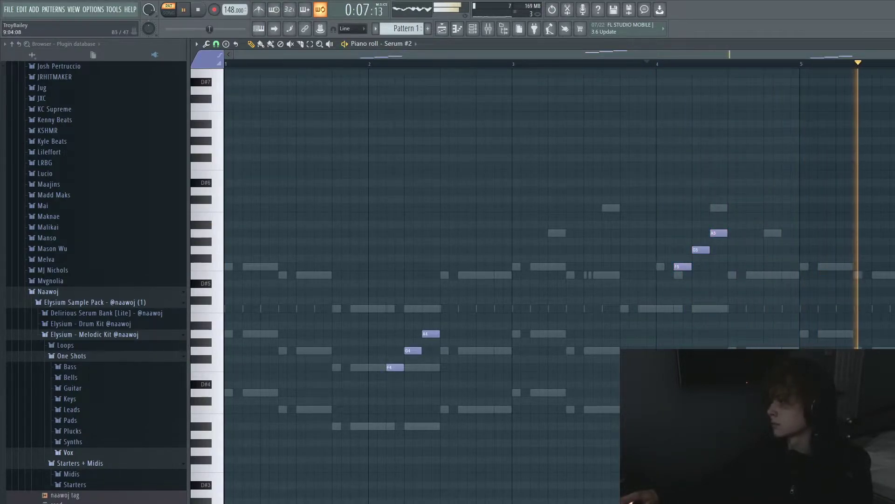
Step: Open Serum #3's chord and melody notes in the piano roll and transpose them all up one octave
{"action": "key", "text": "F6"}
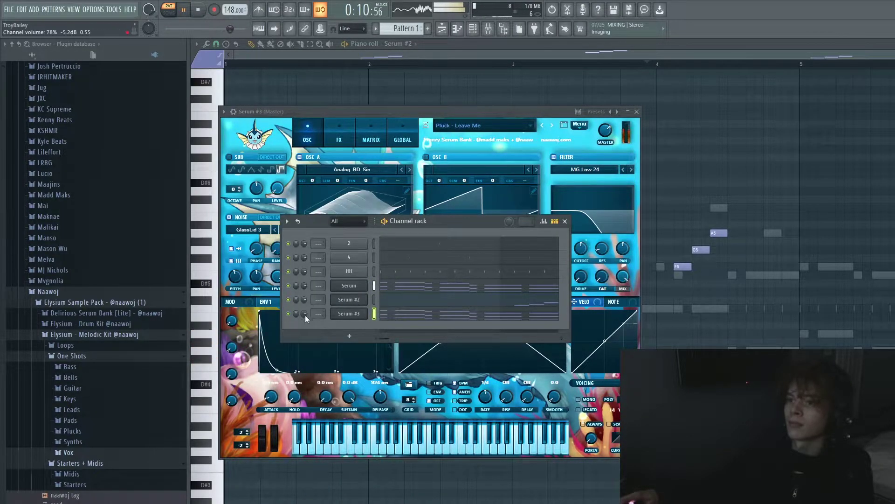
{"action": "left_click", "coordinate": [400, 311]}
{"action": "key", "text": "ctrl+Up"}
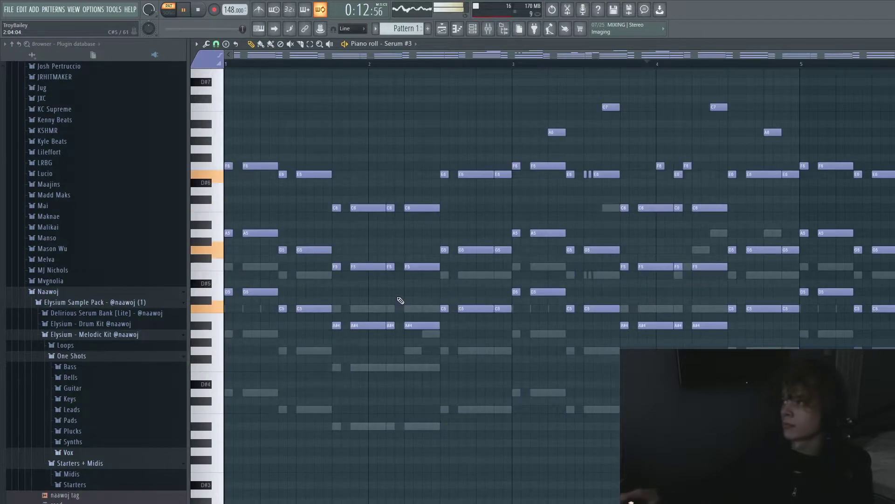
{"action": "scroll", "coordinate": [399, 302], "scroll_direction": "up", "scroll_amount": 4}
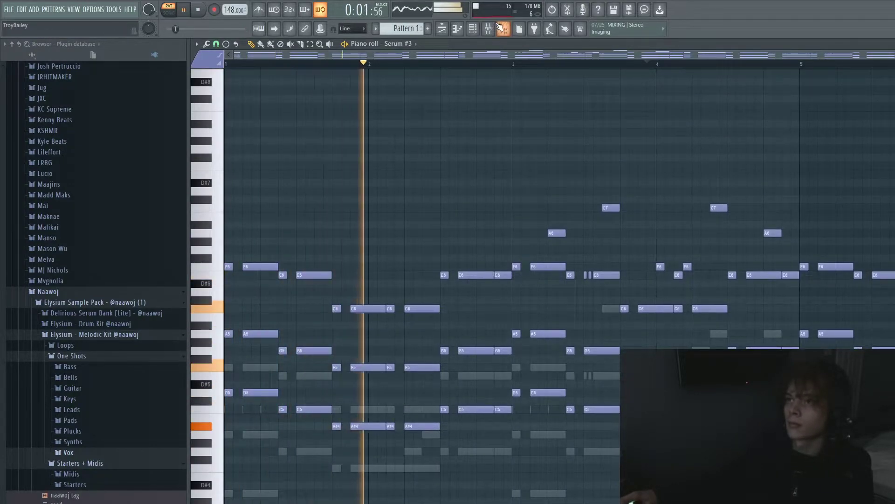
Step: Audition the next presets in Serum #3 and settle on "Pluck - Lose It"
{"action": "key", "text": "F6"}
{"action": "left_click", "coordinate": [332, 313]}
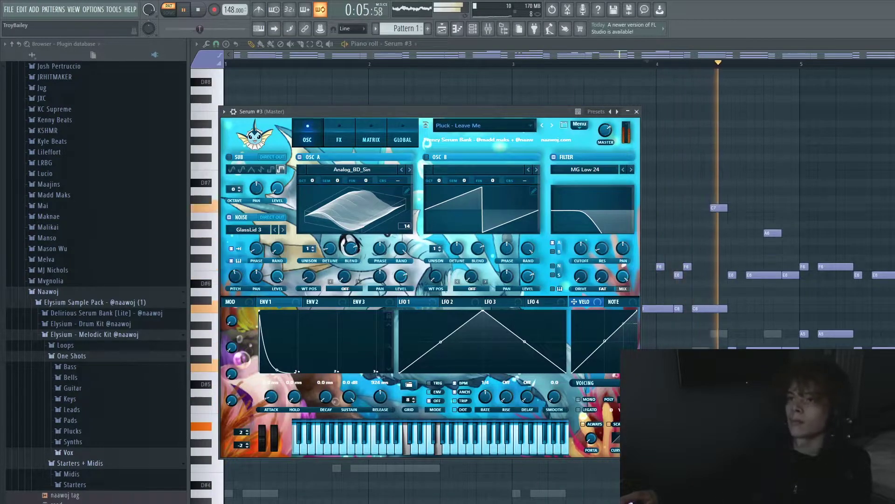
{"action": "left_click", "coordinate": [552, 125]}
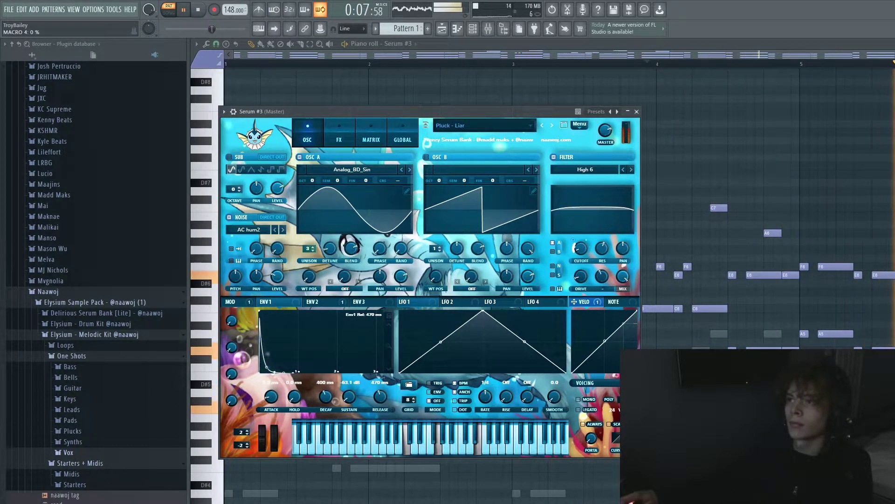
{"action": "left_click", "coordinate": [552, 125]}
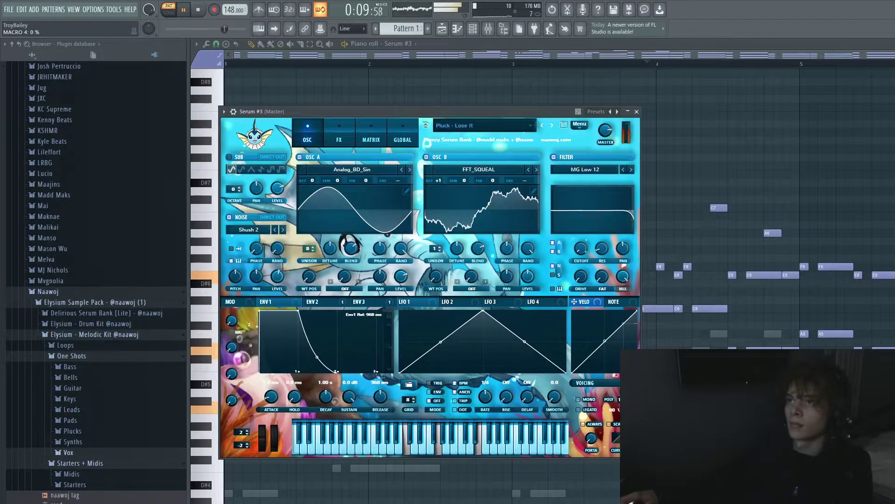
Step: Route Serum #3 to mixer Insert 2 and lower its highs with a Fruity parametric EQ 2
{"action": "key", "text": "F6"}
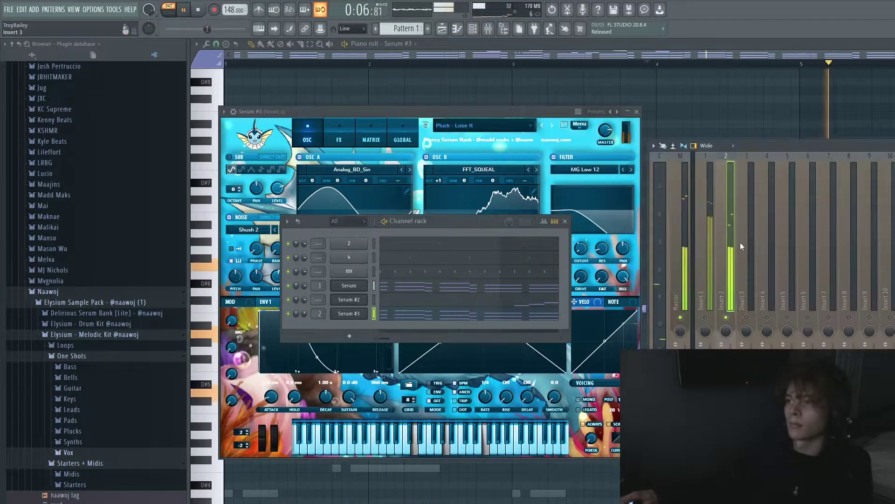
{"action": "left_click", "coordinate": [863, 133]}
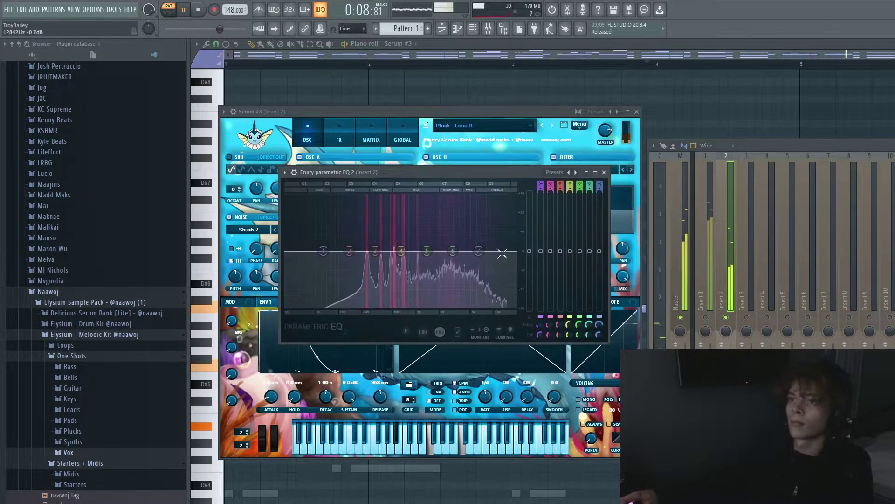
{"action": "left_click_drag", "start_coordinate": [478, 251], "coordinate": [463, 272]}
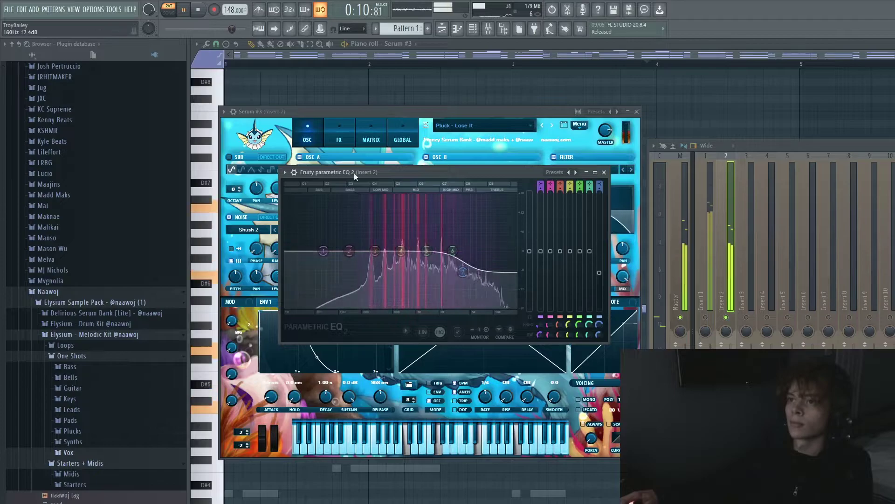
Step: Inspect Serum #3's Env 2 and Env 3 settings and return to Env 1
{"action": "left_click_drag", "start_coordinate": [371, 111], "coordinate": [433, 106]}
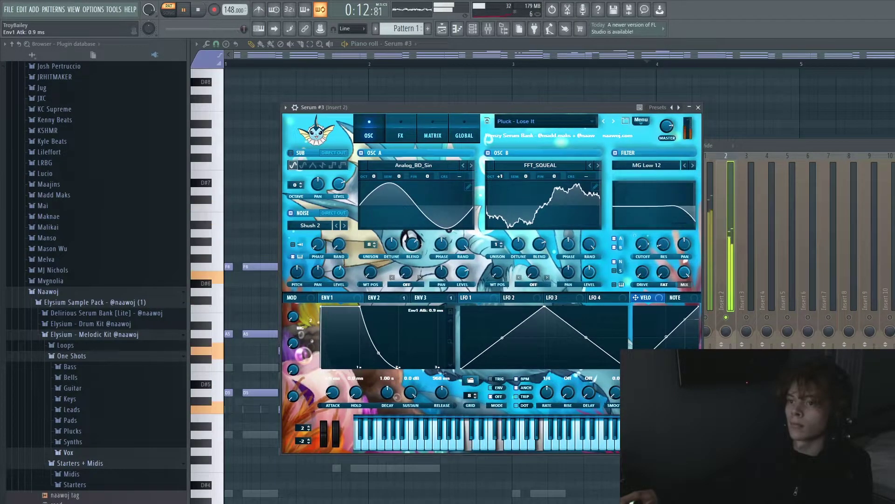
{"action": "left_click", "coordinate": [380, 297]}
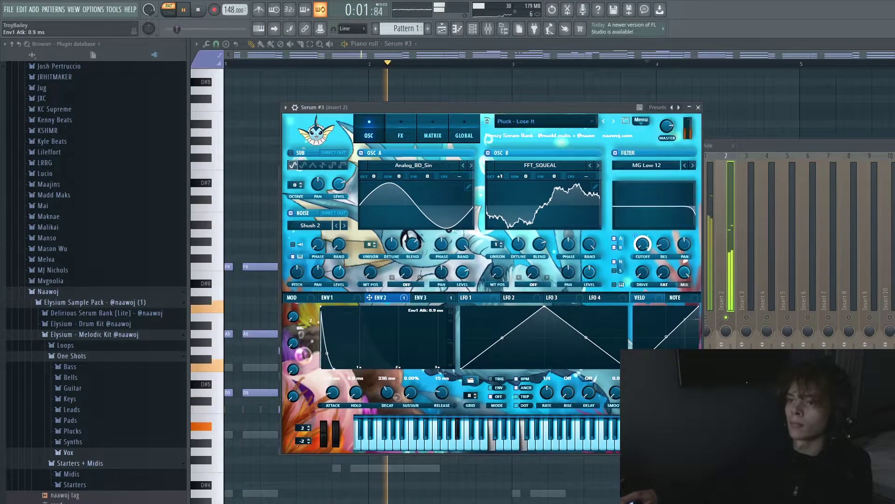
{"action": "left_click", "coordinate": [420, 297]}
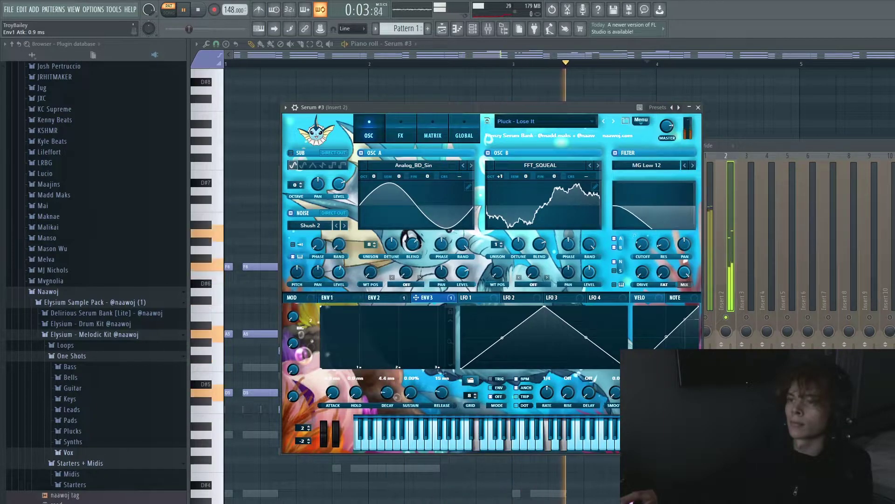
{"action": "left_click", "coordinate": [330, 297]}
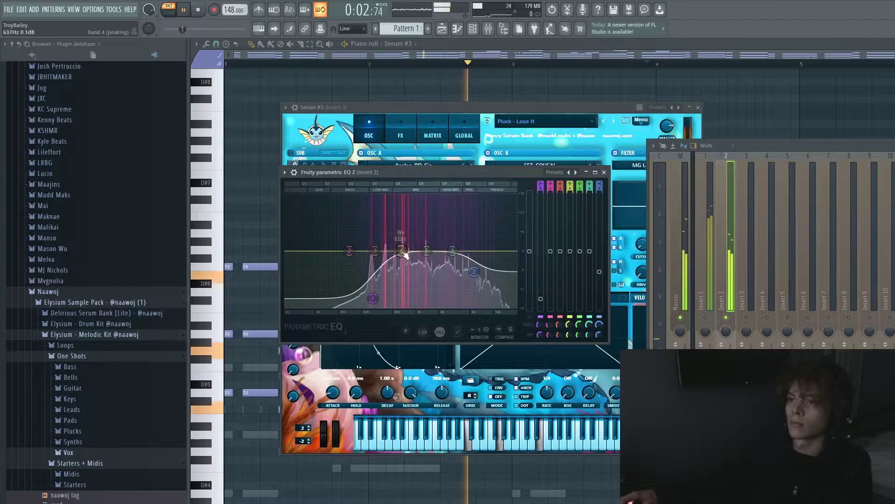
Step: Cut the low end of mixer Insert 1 with Fruity parametric EQ 2 and route Serum #2 to Insert 3
{"action": "right_click", "coordinate": [705, 317]}
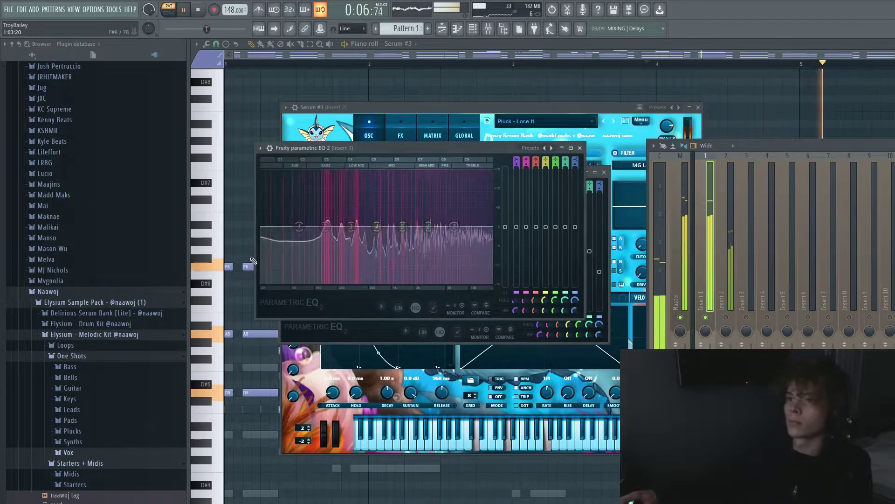
{"action": "left_click_drag", "start_coordinate": [299, 226], "coordinate": [313, 273]}
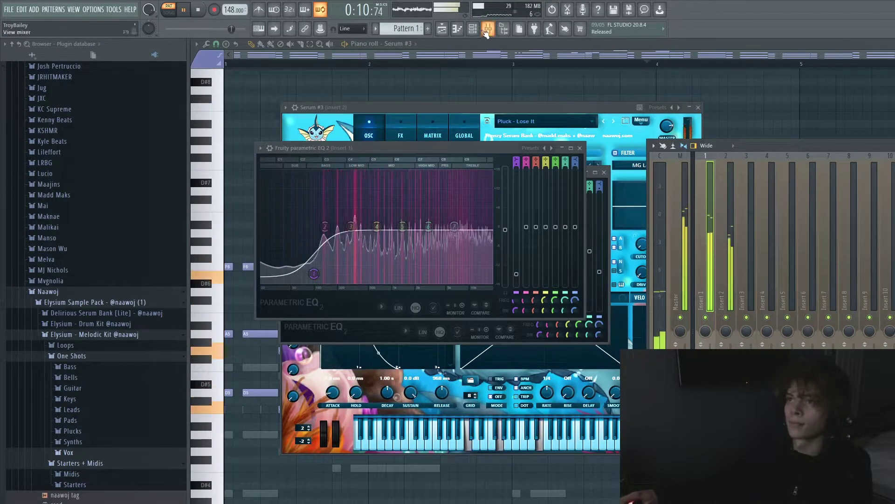
{"action": "key", "text": "F6"}
{"action": "left_click_drag", "start_coordinate": [318, 299], "coordinate": [318, 291]}
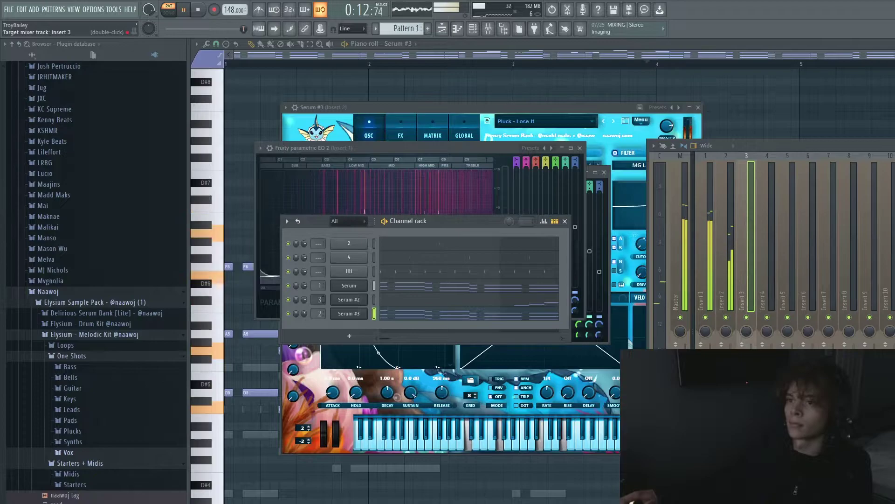
Step: For Serum #4, place A5 notes on beats 1 to 3 of bars 1 and 2, with a short F5–G5 pickup into bar 2
{"action": "scroll", "coordinate": [354, 296], "scroll_direction": "down", "scroll_amount": 1}
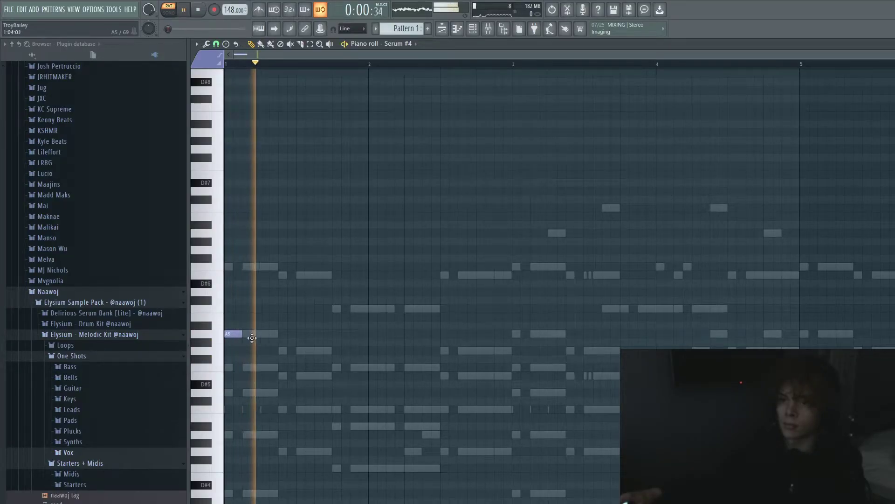
{"action": "key", "text": "space"}
{"action": "key", "text": "space"}
{"action": "left_click", "coordinate": [268, 334]}
{"action": "left_click", "coordinate": [302, 335]}
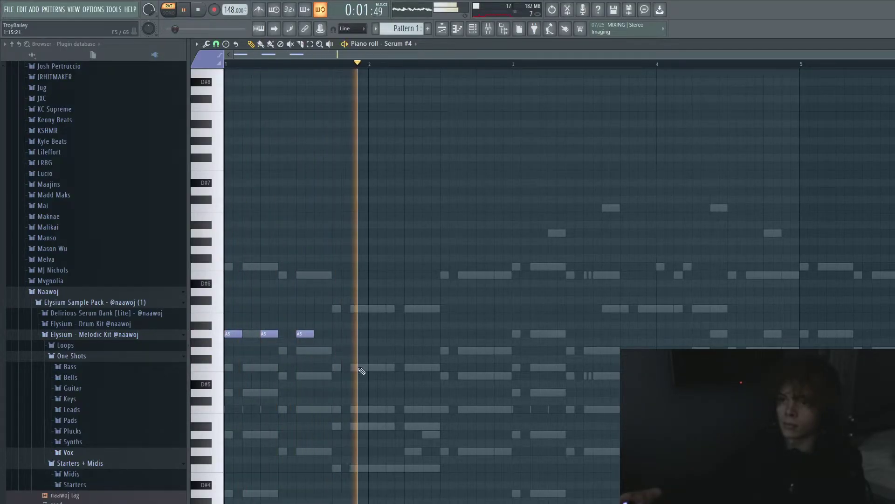
{"action": "left_click", "coordinate": [370, 333]}
{"action": "left_click_drag", "start_coordinate": [370, 331], "coordinate": [459, 342]}
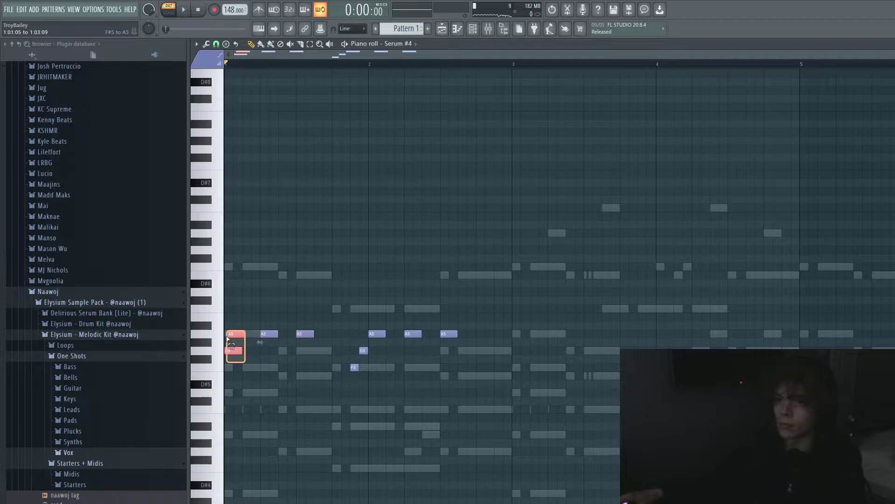
Step: Shorten the opening G5 into a grace note leading into the first A5, trim that A5 to end before beat 2, and play it
{"action": "key", "text": "ctrl+l"}
{"action": "key", "text": "space"}
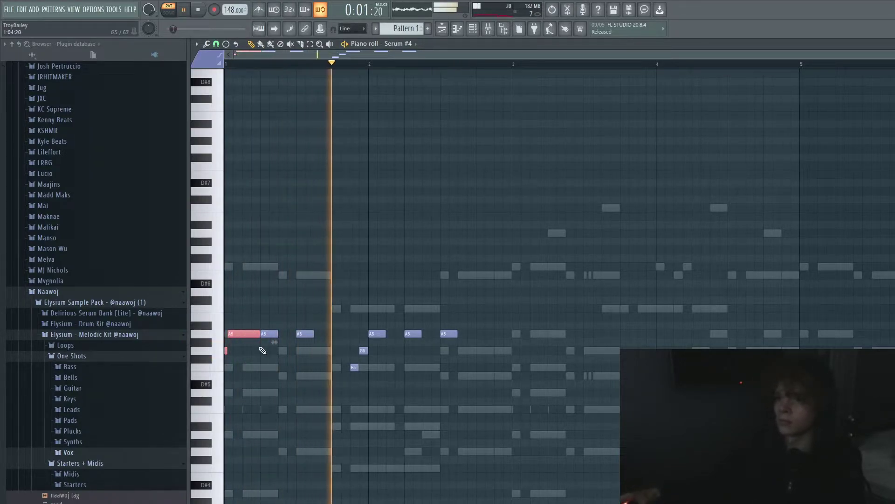
{"action": "key", "text": "space"}
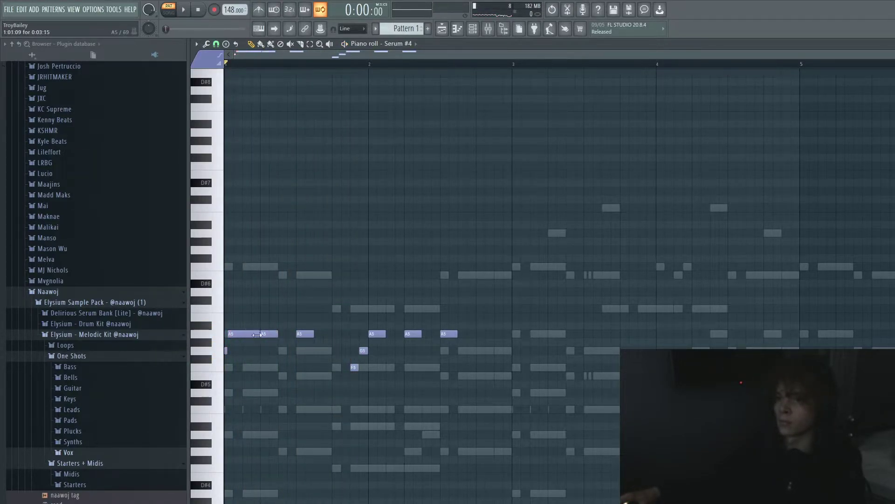
{"action": "key", "text": "space"}
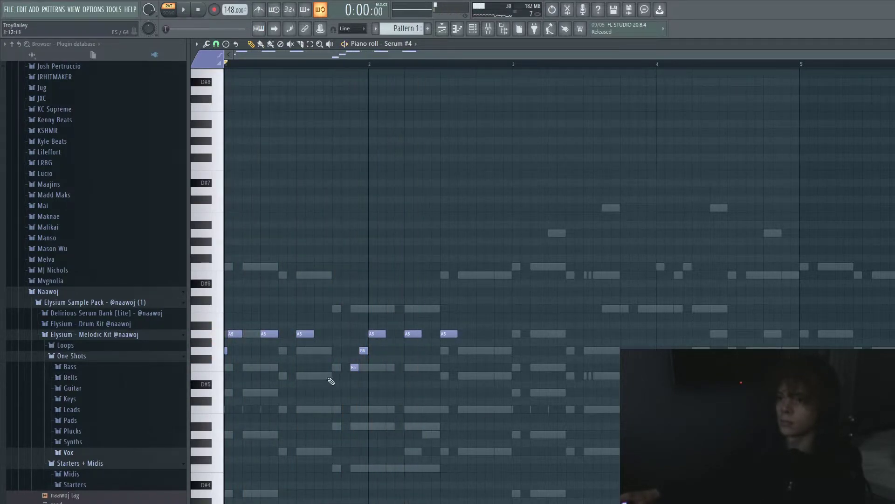
Step: Change the pickup into bar 2 to A5–G5, add an F5 closing bar 2, and repeat the two-bar phrase
{"action": "left_click_drag", "start_coordinate": [354, 367], "coordinate": [363, 342]}
{"action": "key", "text": "space"}
{"action": "left_click", "coordinate": [350, 351]}
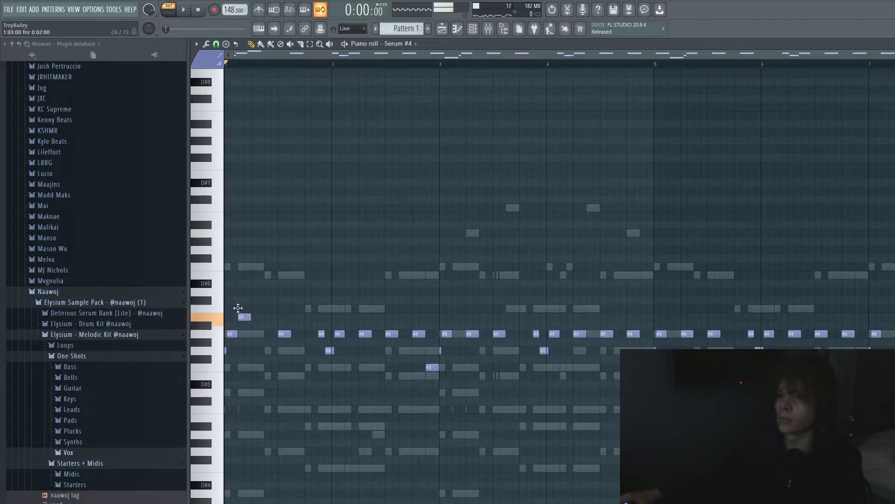
Step: Raise bar 1's second A5 to C6, add an E6 on the ghosted E6 after it, and place a G5 before the A5–G5 pickup
{"action": "left_click_drag", "start_coordinate": [248, 301], "coordinate": [243, 303]}
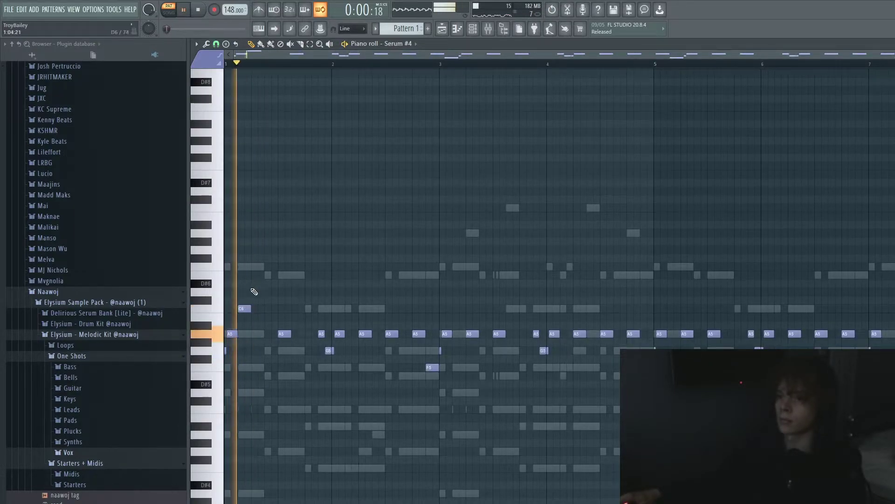
{"action": "left_click", "coordinate": [266, 275]}
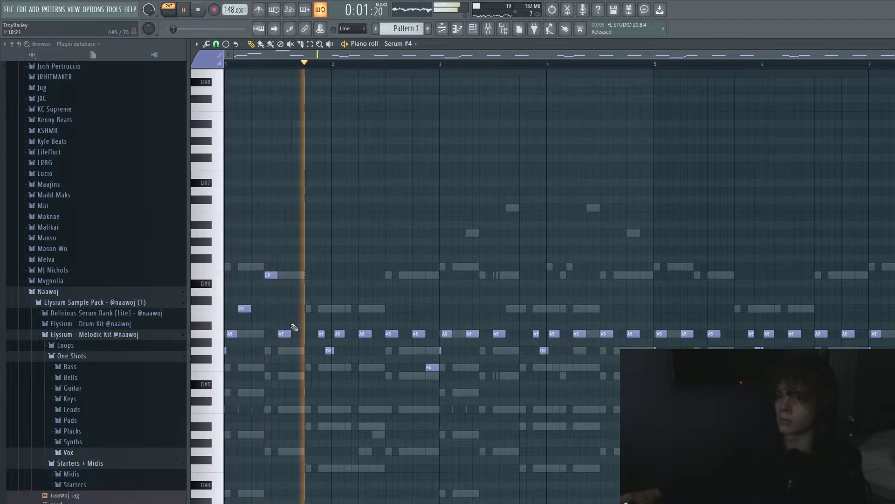
{"action": "left_click", "coordinate": [312, 351]}
{"action": "key", "text": "space"}
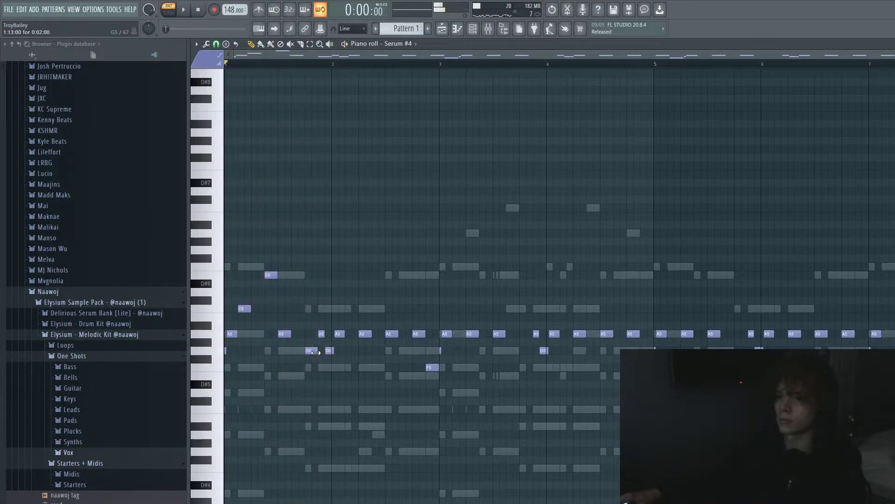
Step: Replace bar 2's repeated A5 notes with a single F5 about three steps long at the start of the bar
{"action": "key", "text": "space"}
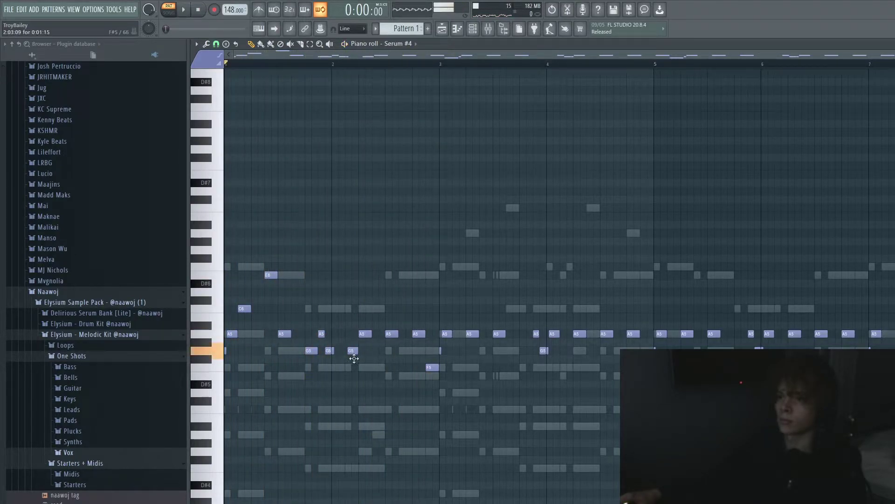
{"action": "key", "text": "space"}
{"action": "left_click", "coordinate": [341, 367]}
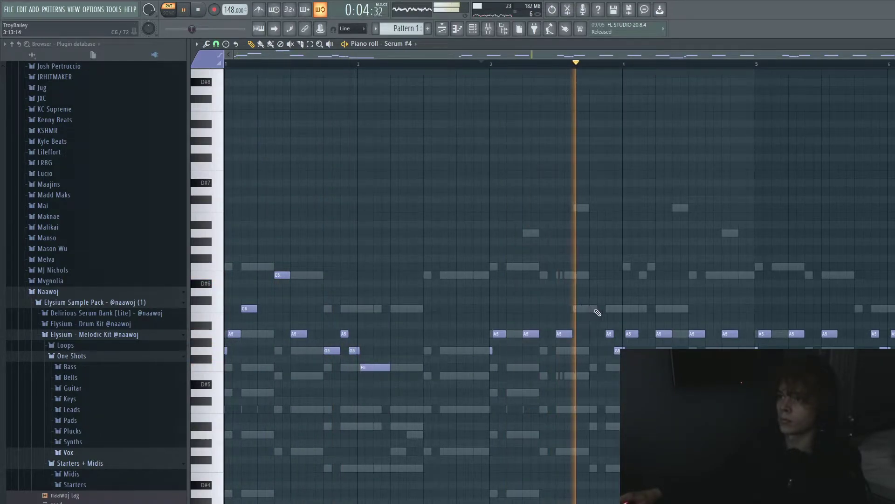
Step: Add a short C6 on beat 4 of bar 3, trying other positions and lengths during playback
{"action": "left_click", "coordinate": [604, 308]}
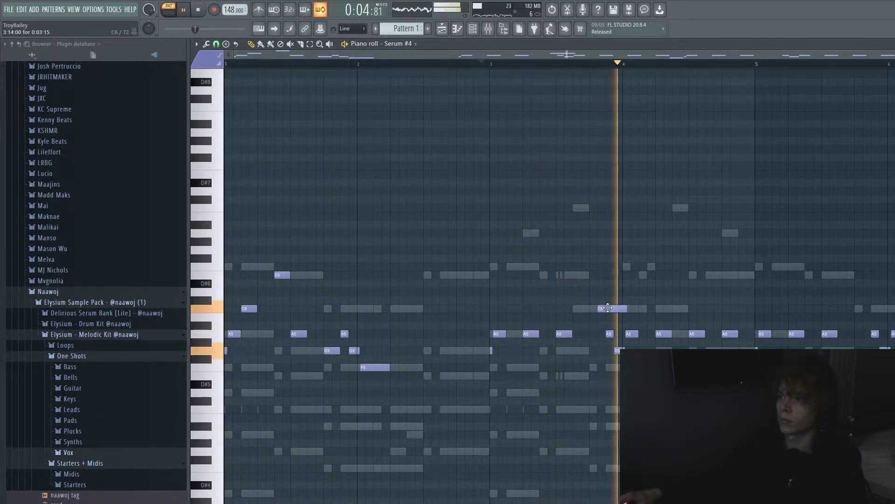
{"action": "key", "text": "space"}
{"action": "key", "text": "space"}
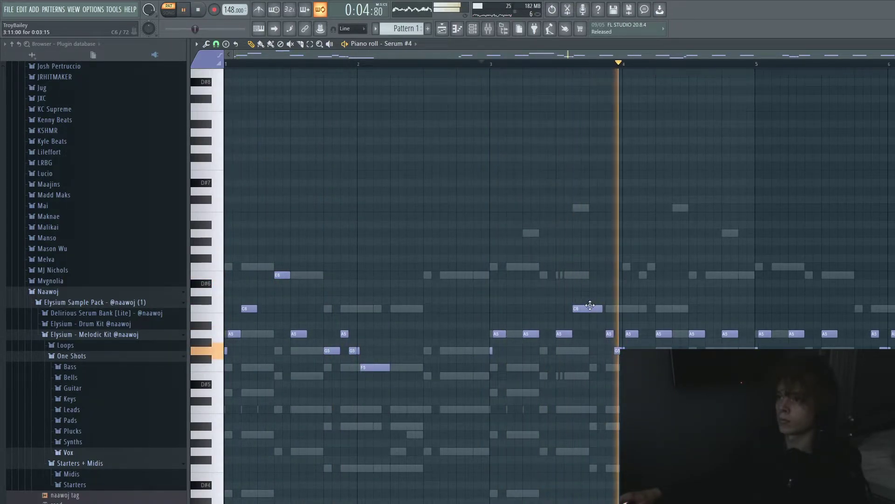
{"action": "left_click_drag", "start_coordinate": [603, 308], "coordinate": [611, 306]}
{"action": "key", "text": "space"}
{"action": "key", "text": "space"}
{"action": "key", "text": "ctrl+z"}
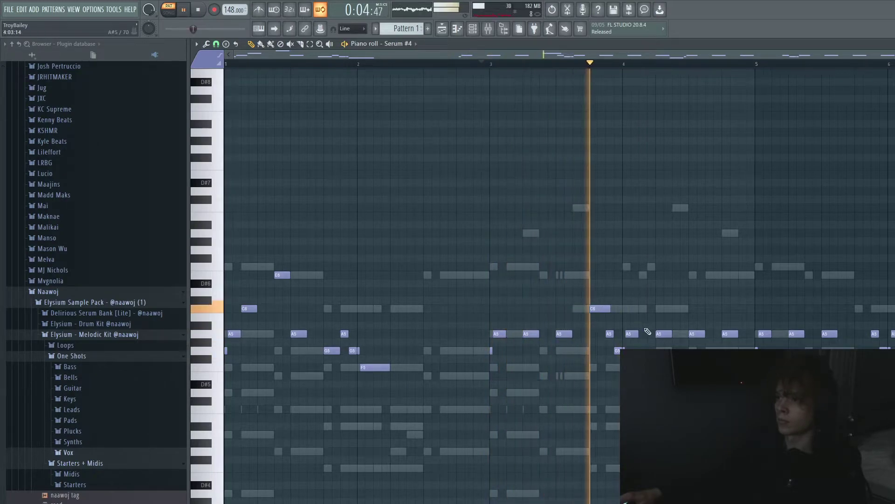
{"action": "key", "text": "space"}
Step: Extend the A5 at the start of bar 4 to nearly one beat and delete all notes after it
{"action": "left_click_drag", "start_coordinate": [635, 335], "coordinate": [652, 337]}
{"action": "left_click_drag", "start_coordinate": [689, 305], "coordinate": [893, 348]}
{"action": "key", "text": "Delete"}
Step: Select Serum #4's first four bars and duplicate them from bar 5 onward
{"action": "left_click_drag", "start_coordinate": [563, 55], "coordinate": [567, 57]}
{"action": "left_click", "coordinate": [576, 64]}
{"action": "key", "text": "ctrl+a"}
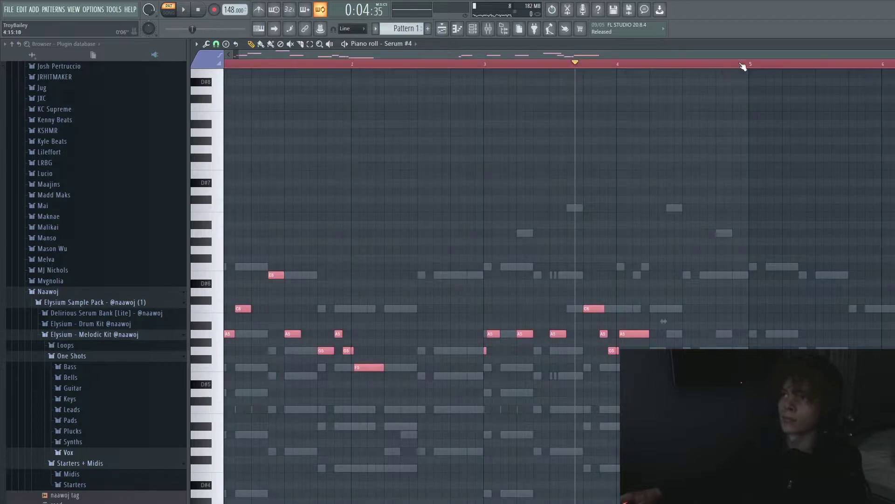
{"action": "left_click_drag", "start_coordinate": [772, 64], "coordinate": [750, 64]}
{"action": "key", "text": "ctrl+b"}
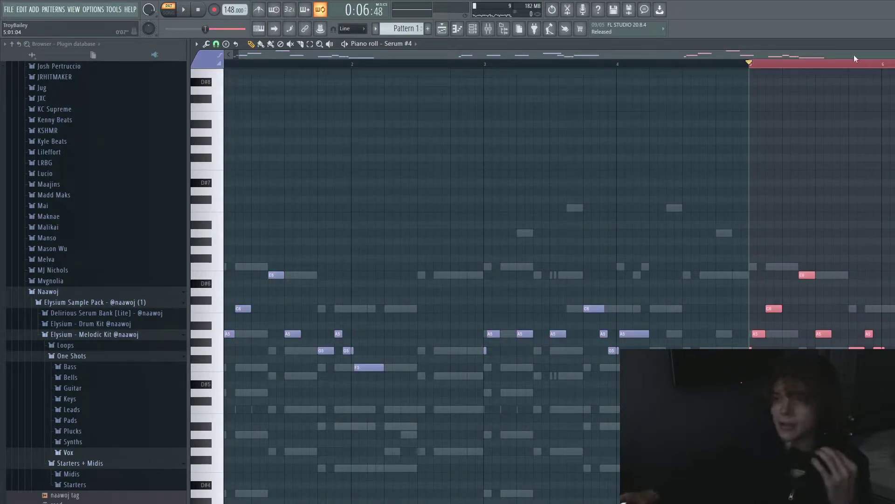
Step: Cut Insert 4's low end around 182 Hz with Fruity parametric EQ 2 and play the loop with Inserts 1, 2 and 4 enabled
{"action": "left_click_drag", "start_coordinate": [836, 66], "coordinate": [1, 209]}
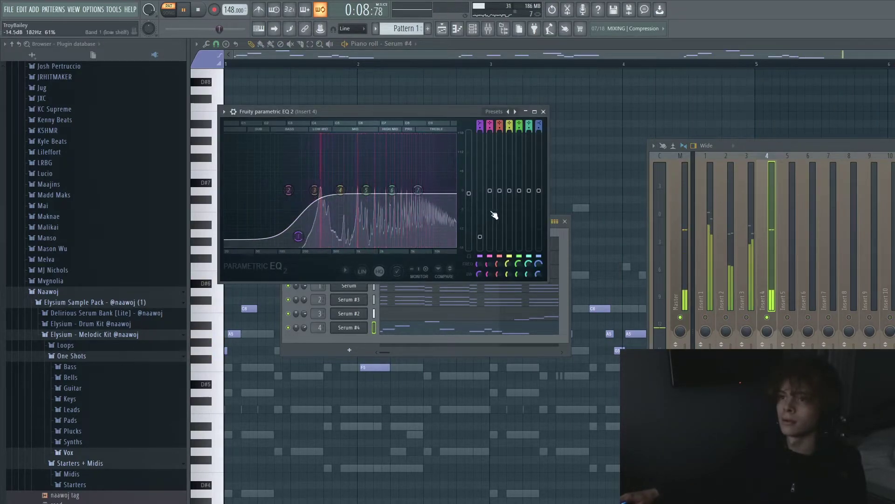
{"action": "left_click", "coordinate": [564, 235]}
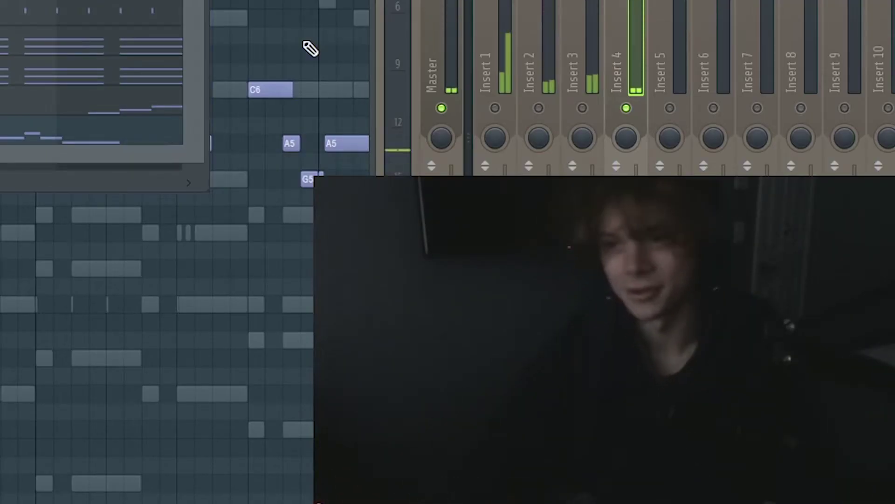
{"action": "key", "text": "space"}
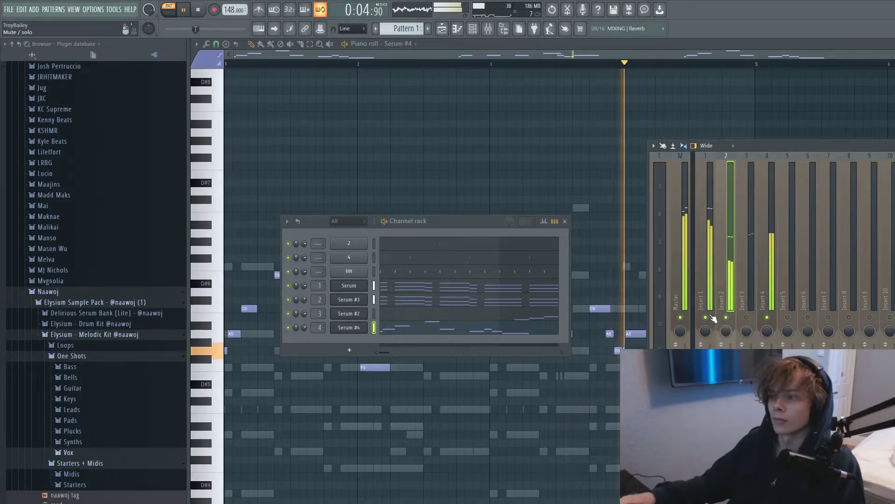
{"action": "left_click", "coordinate": [768, 288]}
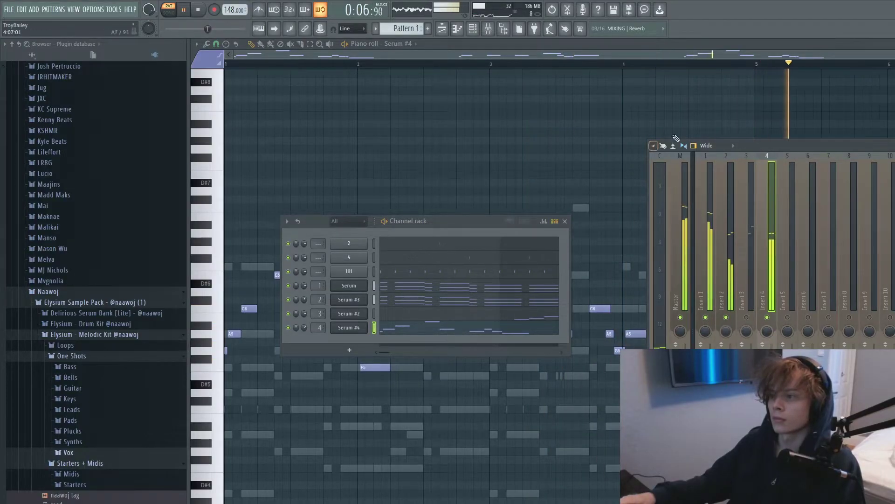
{"action": "left_click", "coordinate": [705, 125]}
{"action": "right_click", "coordinate": [706, 125]}
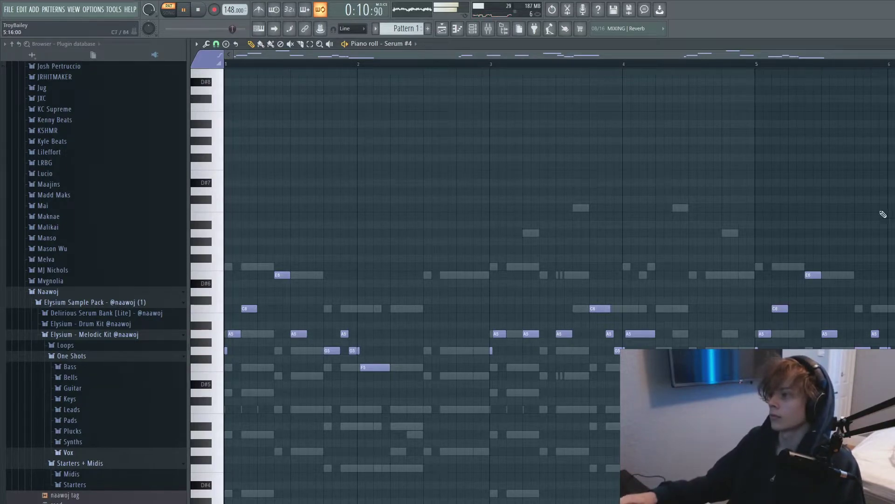
{"action": "left_click", "coordinate": [489, 29]}
{"action": "key", "text": "F9"}
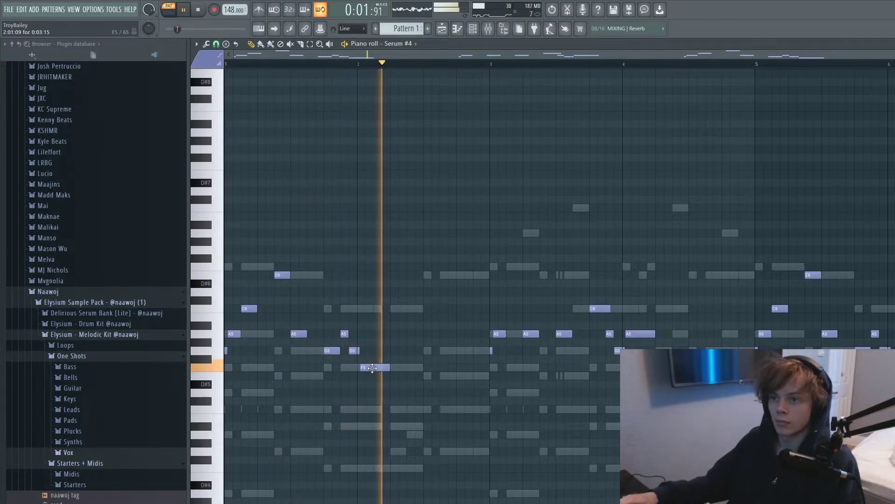
Step: Delete all of Serum #4's notes from bar 3 onward, keeping the first two-bar phrase
{"action": "left_click_drag", "start_coordinate": [472, 296], "coordinate": [605, 394]}
{"action": "key", "text": "Delete"}
{"action": "left_click_drag", "start_coordinate": [718, 239], "coordinate": [746, 264]}
{"action": "left_click_drag", "start_coordinate": [891, 396], "coordinate": [765, 72]}
{"action": "key", "text": "Delete"}
Step: Duplicate the two-bar Serum #4 phrase into bars 3–4 and 5–6
{"action": "key", "text": "ctrl+a"}
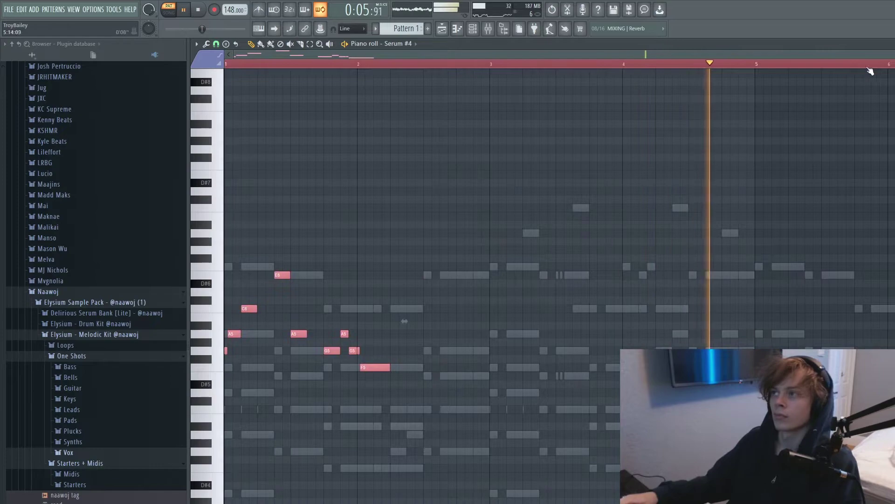
{"action": "left_click_drag", "start_coordinate": [225, 60], "coordinate": [498, 83]}
{"action": "key", "text": "ctrl+b"}
{"action": "key", "text": "ctrl+b"}
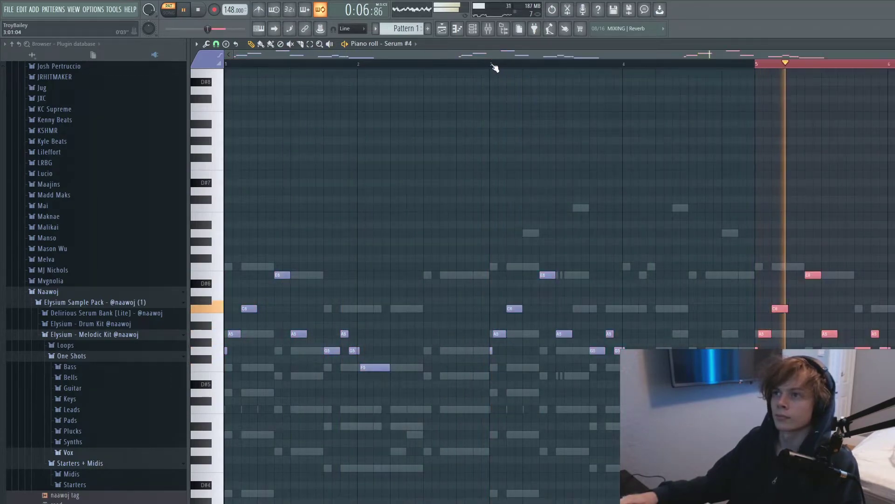
{"action": "key", "text": "ctrl+d"}
{"action": "left_click", "coordinate": [486, 66]}
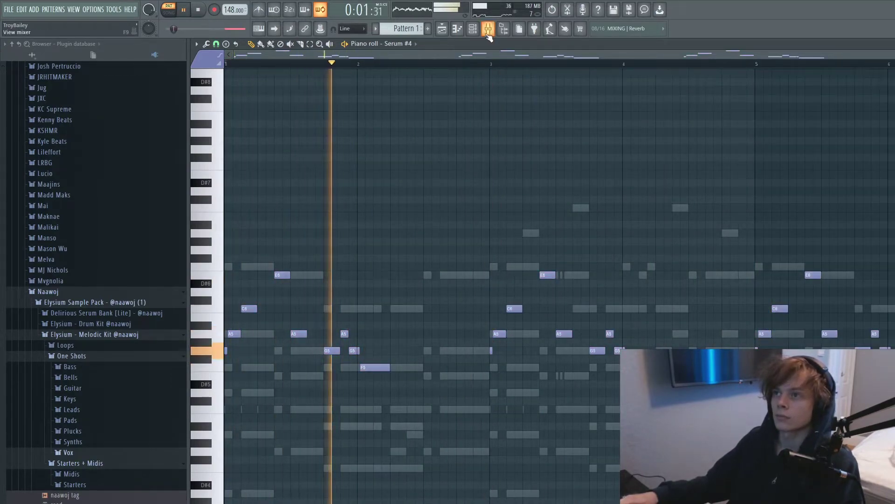
Step: In Insert 1's Fruity parametric EQ 2, slightly lower bands 4 and 7 and play the loop, then select Insert 2
{"action": "left_click", "coordinate": [489, 31]}
{"action": "left_click", "coordinate": [476, 32]}
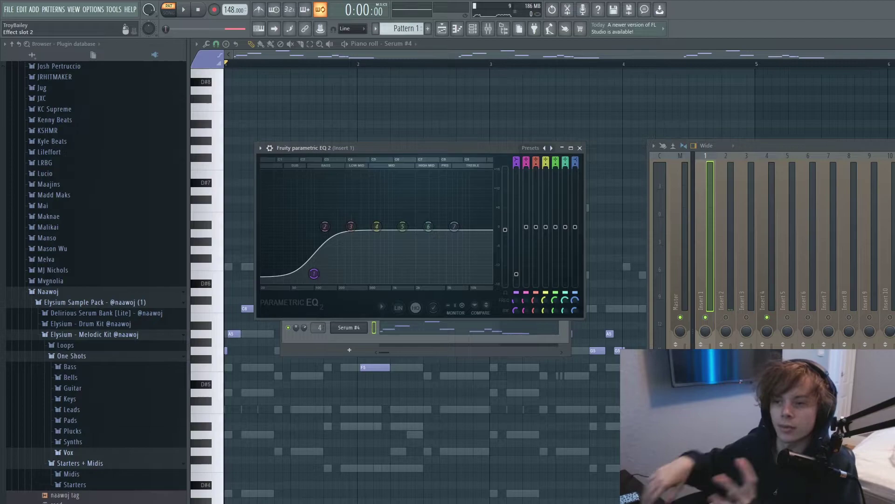
{"action": "key", "text": "space"}
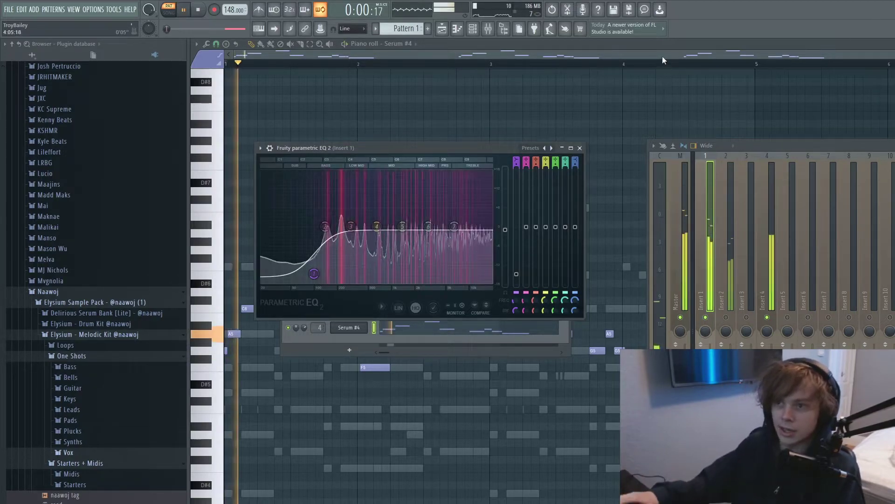
{"action": "key", "text": "space"}
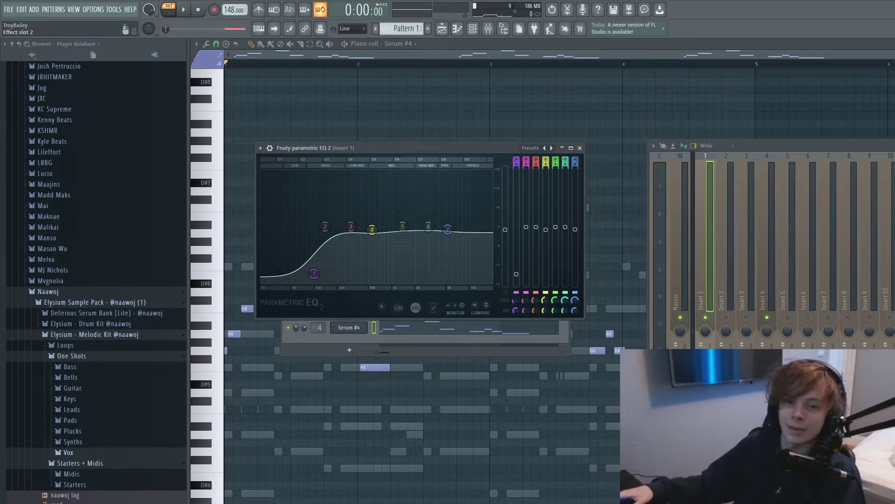
{"action": "key", "text": "space"}
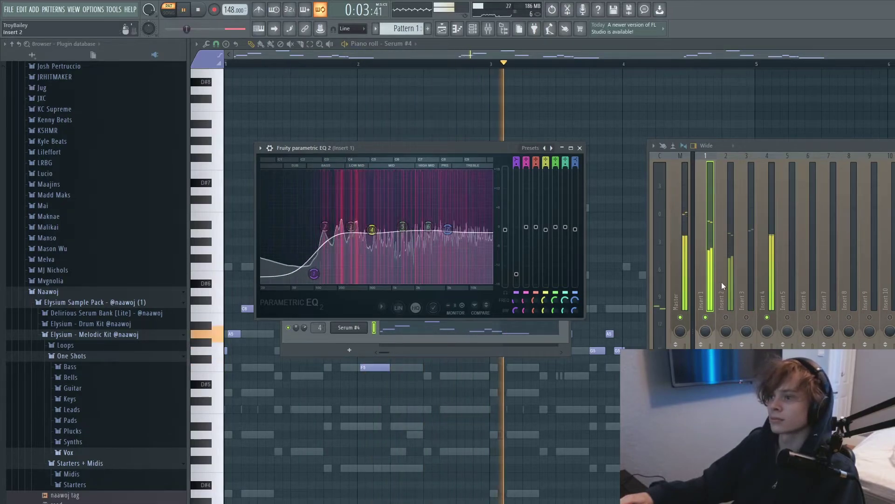
{"action": "left_click", "coordinate": [734, 282]}
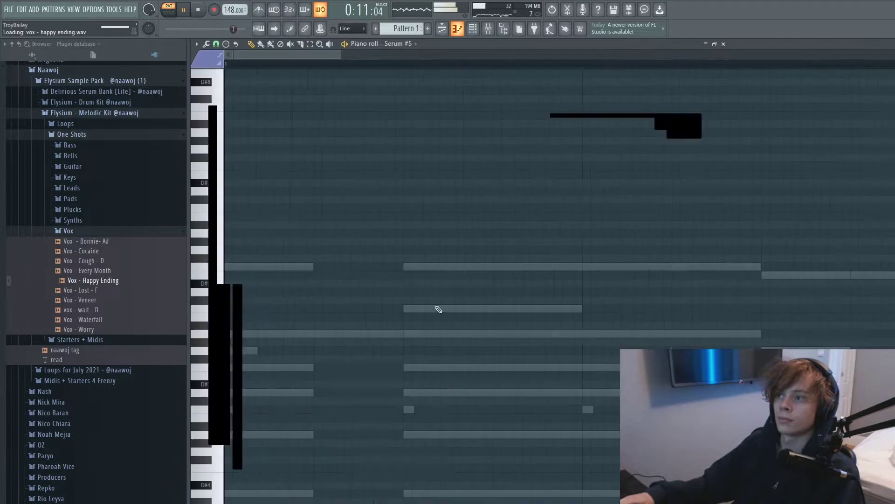
Step: Place an A5 of 0:11:15 length at the start of bar 1 for Serum #5 and play it with the muted mixer inserts re-enabled
{"action": "key", "text": "F7"}
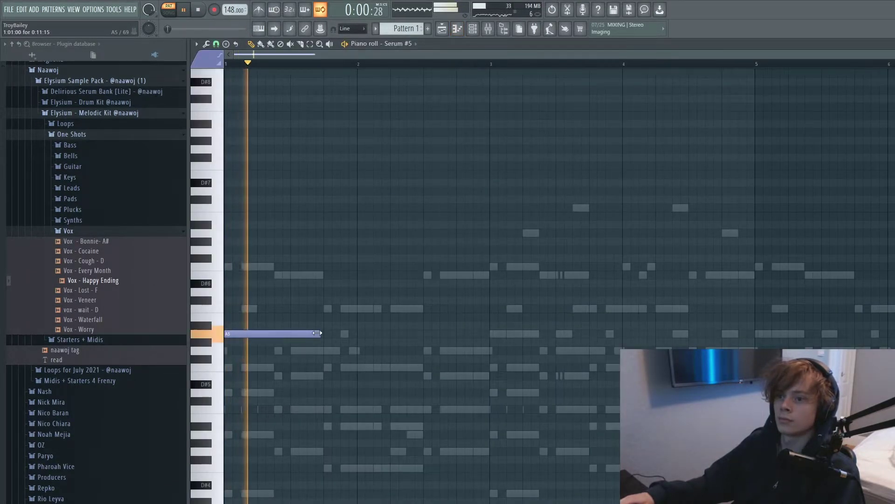
{"action": "left_click", "coordinate": [488, 29]}
{"action": "key", "text": "space"}
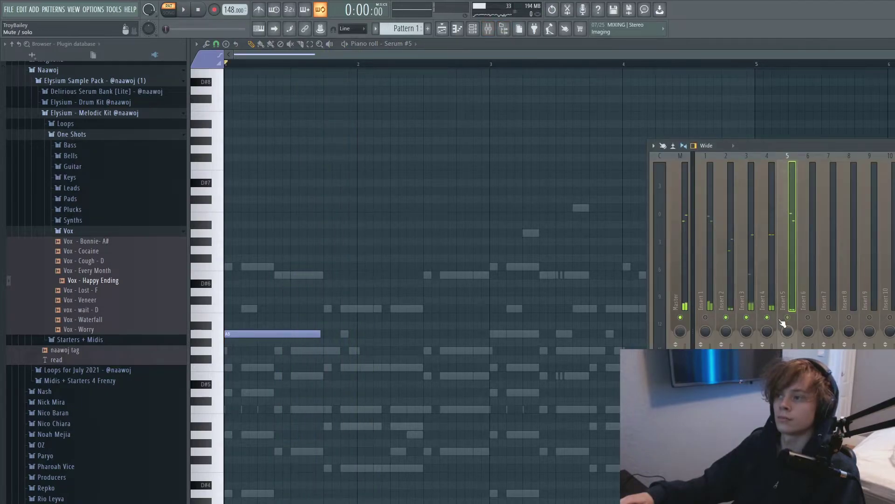
{"action": "left_click", "coordinate": [693, 329]}
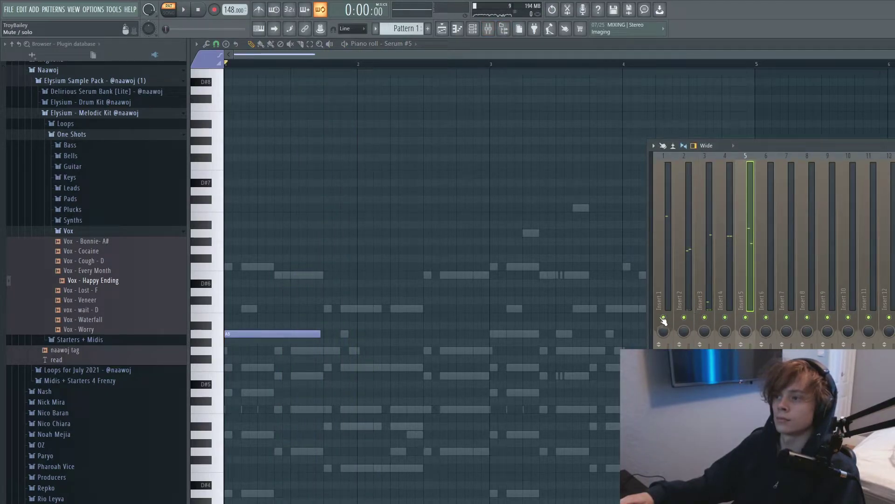
{"action": "key", "text": "space"}
{"action": "key", "text": "F9"}
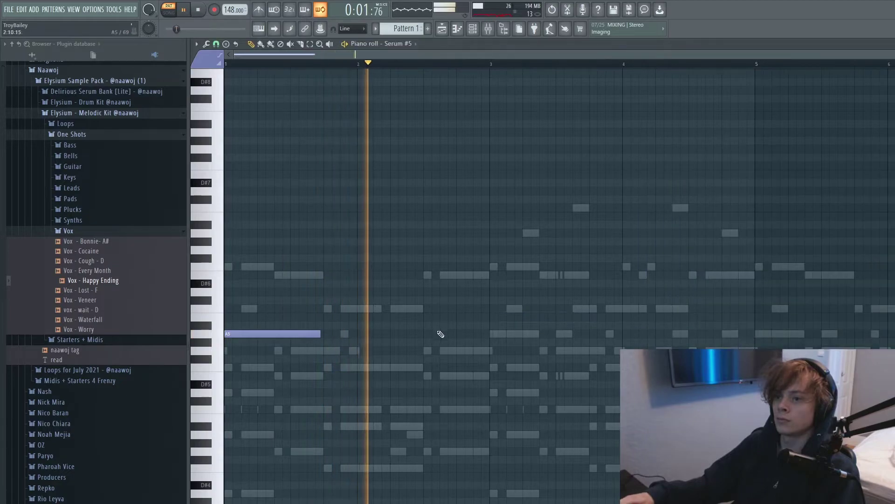
Step: Extend Serum #5's A5 to fill bar 1, remove its trial repeat in bar 2, and lower the channel volume to 66%
{"action": "left_click", "coordinate": [361, 333]}
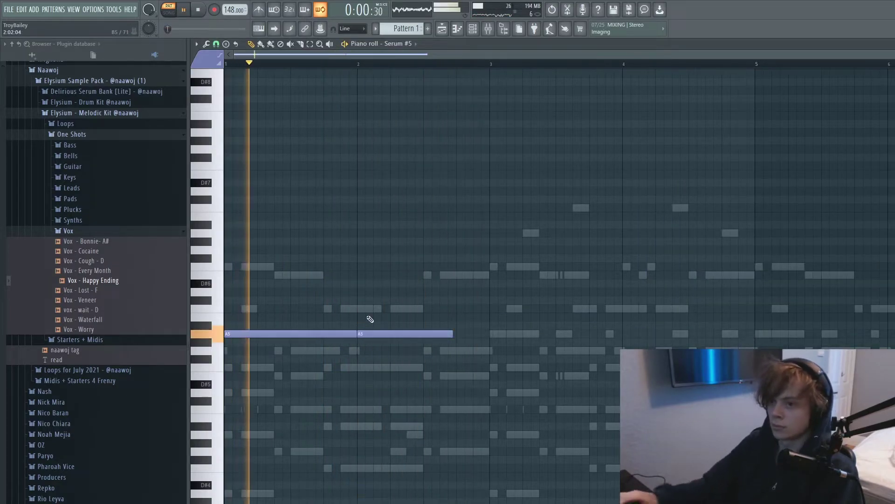
{"action": "right_click", "coordinate": [388, 334]}
{"action": "left_click", "coordinate": [459, 29]}
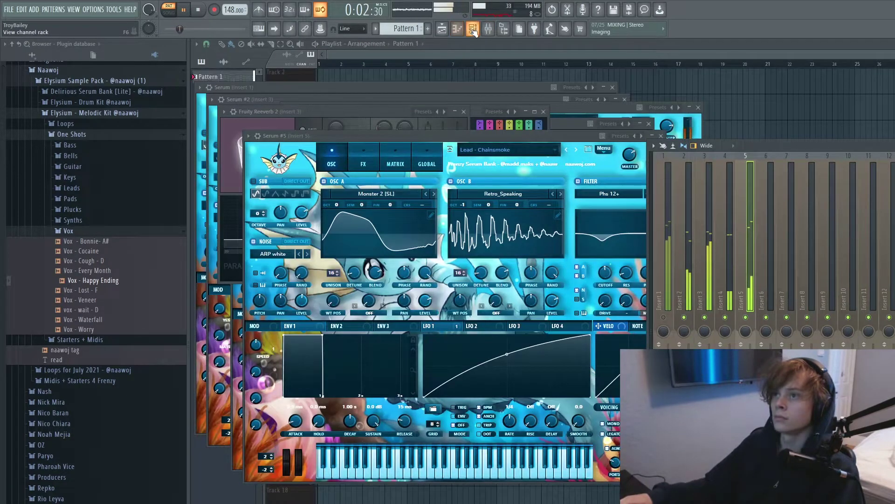
{"action": "left_click", "coordinate": [473, 29]}
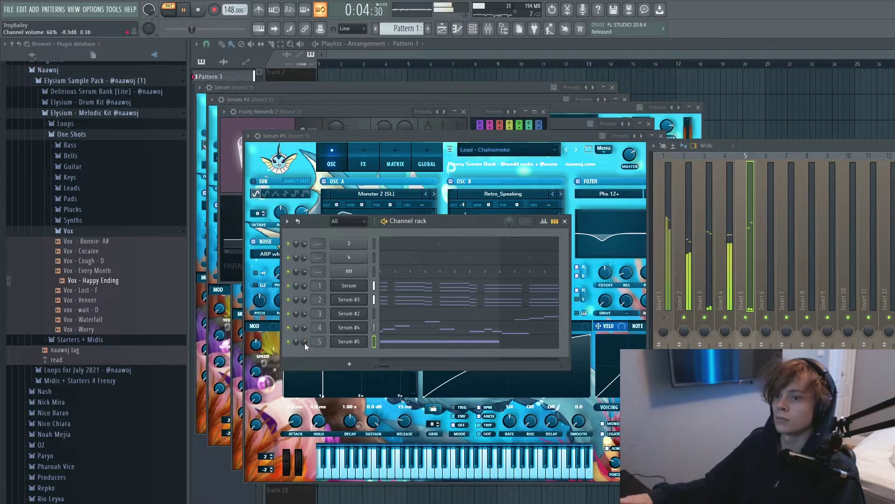
Step: Duplicate Serum #5's first four bars so the A5 repeats in bar 5, and move playback to about bar 3
{"action": "left_click", "coordinate": [457, 29]}
{"action": "mouse_move", "coordinate": [756, 69]}
{"action": "left_mouse_down"}
{"action": "mouse_move", "coordinate": [800, 69]}
{"action": "mouse_move", "coordinate": [756, 69]}
{"action": "left_mouse_up"}
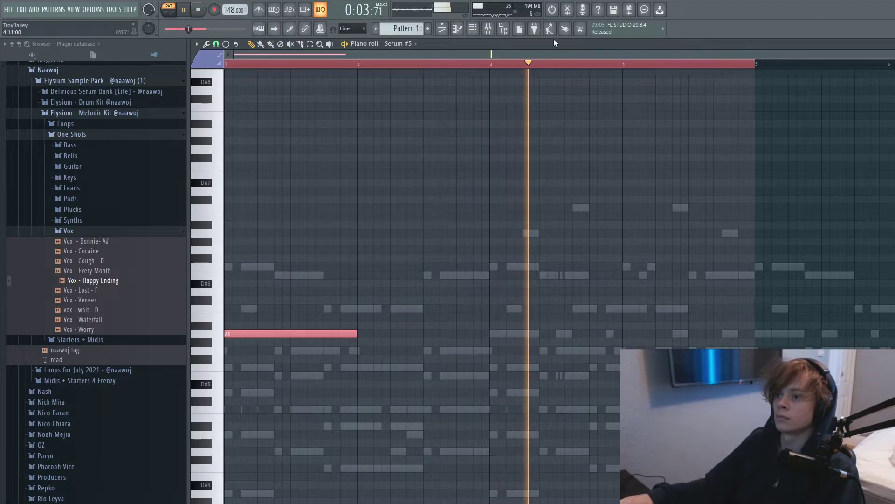
{"action": "key", "text": "ctrl+b"}
{"action": "left_click", "coordinate": [426, 183]}
{"action": "right_click", "coordinate": [426, 182]}
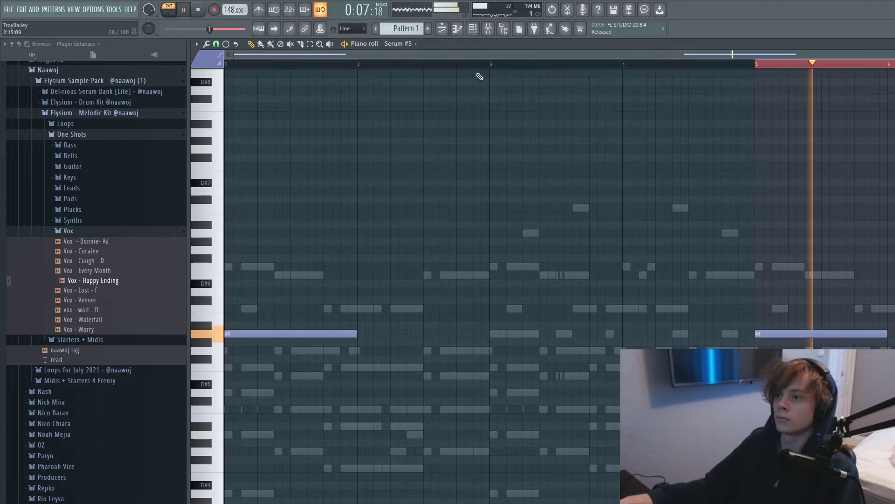
{"action": "right_click", "coordinate": [494, 66]}
{"action": "left_click", "coordinate": [489, 64]}
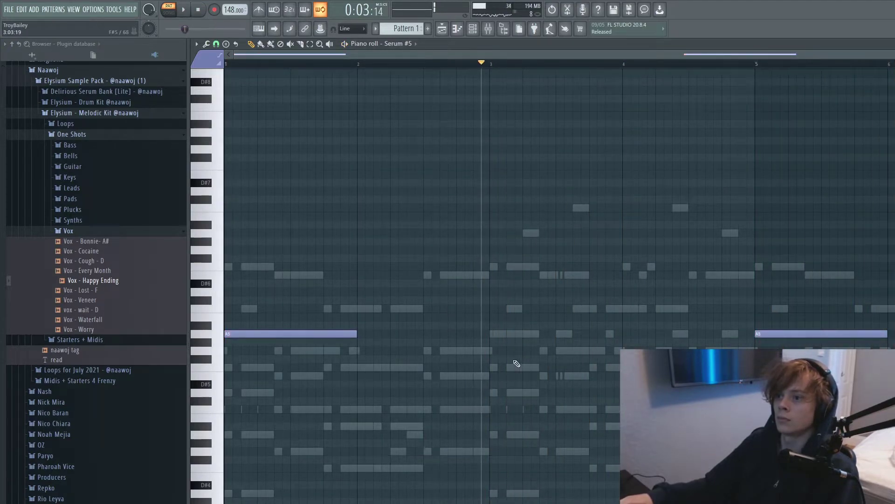
Step: Place an A5 for Serum #5 starting at 3:05:00 and extend it to the end of bar 3
{"action": "left_click", "coordinate": [526, 333]}
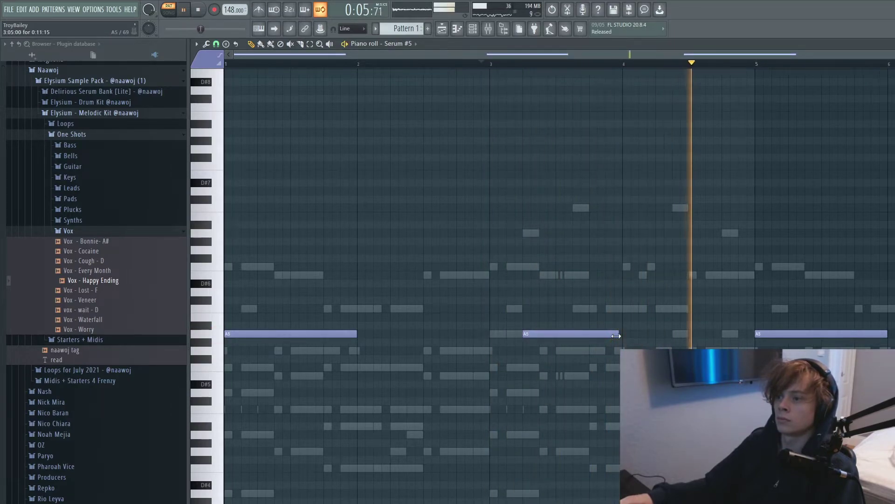
{"action": "left_click_drag", "start_coordinate": [616, 336], "coordinate": [667, 336]}
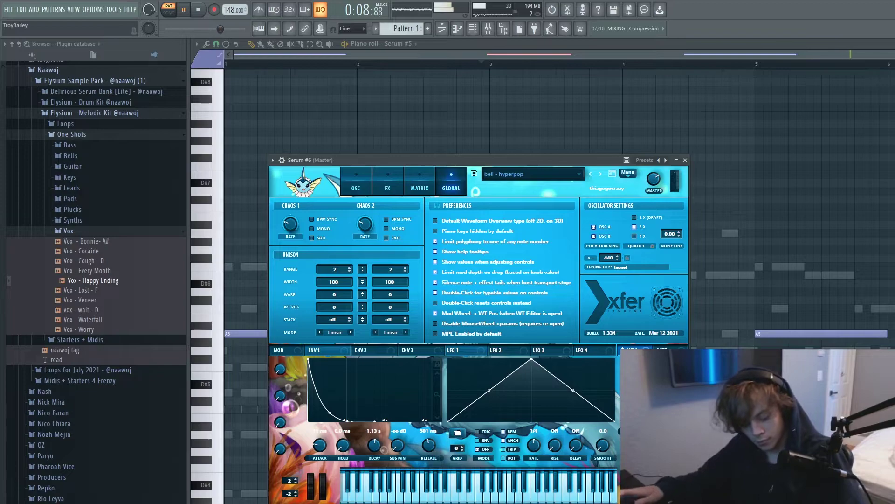
Step: Complete Serum #6's opening phrase with a G6 late in bar 1 and an F6 early in bar 2, and duplicate the two-bar phrase twice
{"action": "key", "text": "Left"}
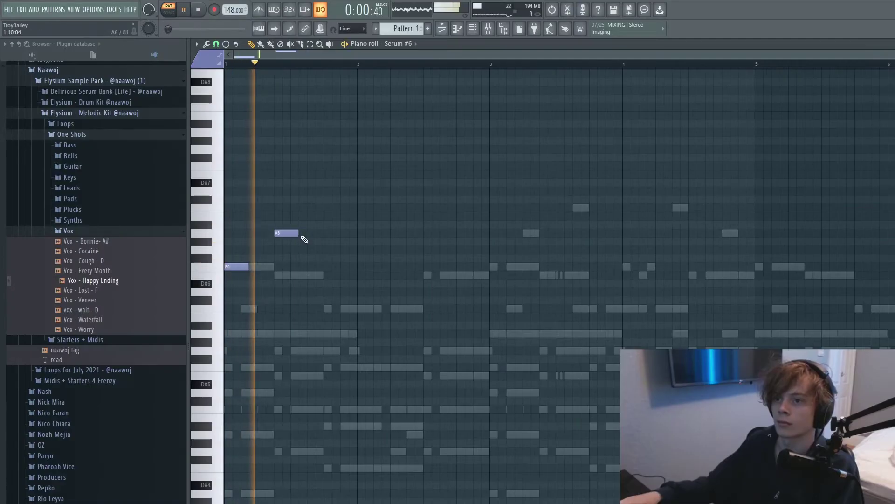
{"action": "left_click", "coordinate": [325, 242]}
{"action": "key", "text": "space"}
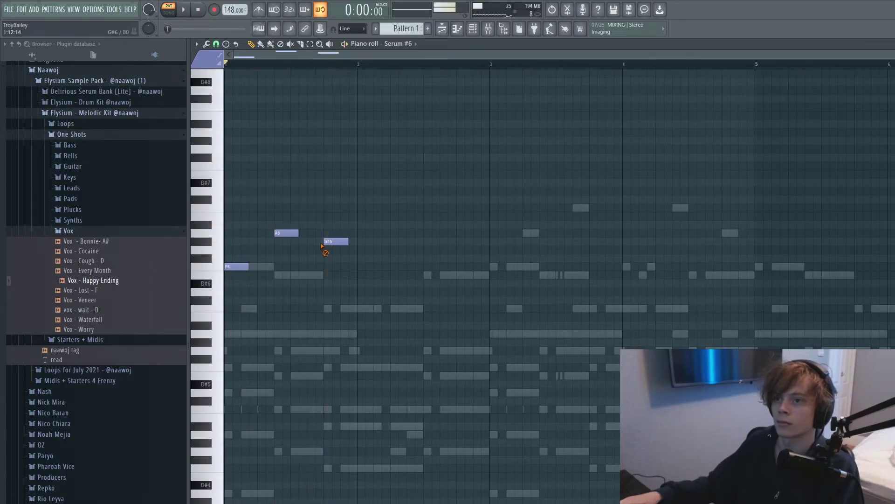
{"action": "left_click", "coordinate": [333, 250]}
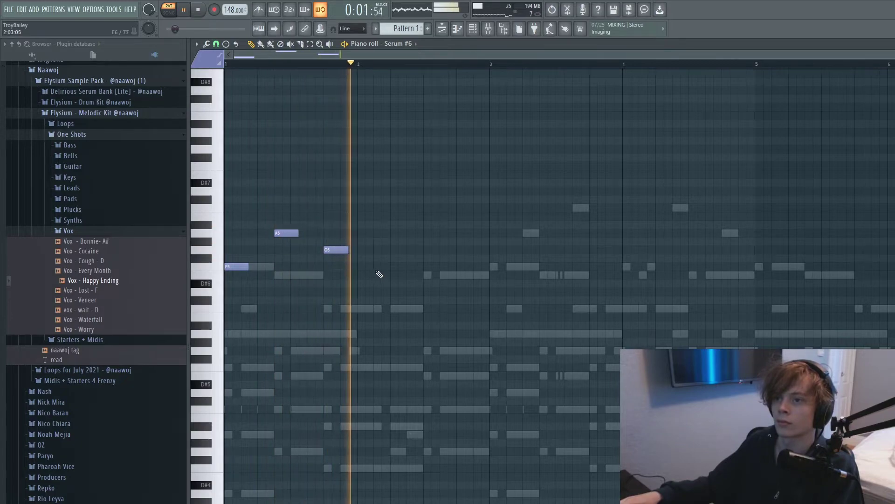
{"action": "left_click", "coordinate": [379, 266]}
{"action": "key", "text": "ctrl+a"}
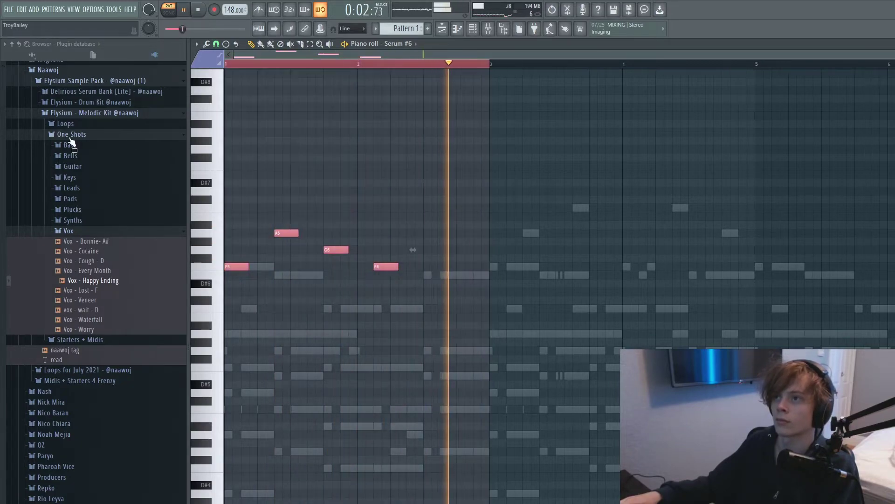
{"action": "key", "text": "ctrl+b"}
{"action": "key", "text": "ctrl+b"}
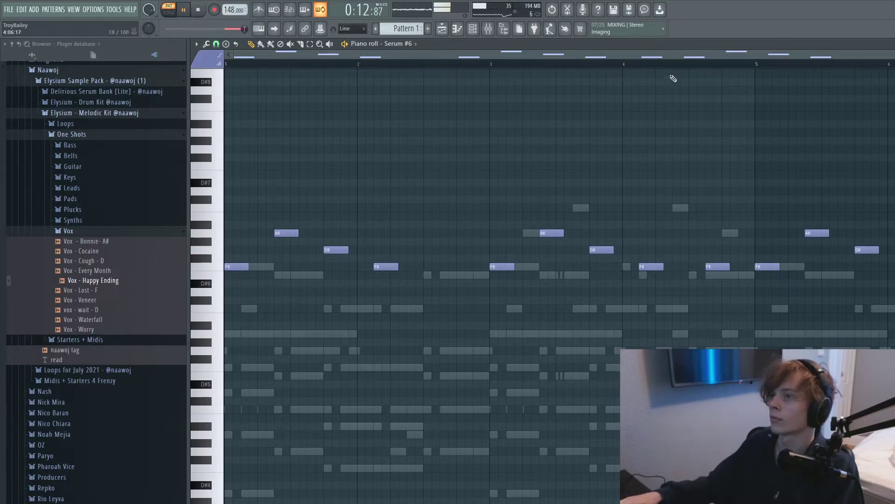
{"action": "left_click", "coordinate": [652, 64]}
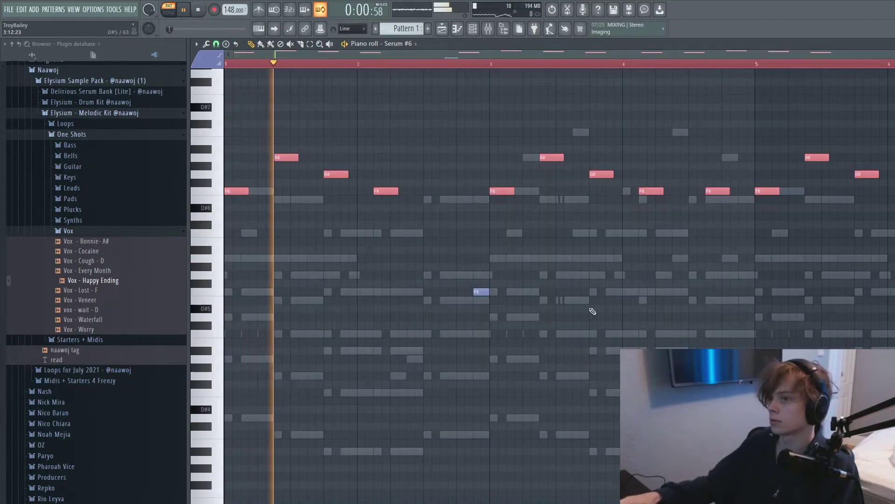
Step: Raise Serum #6's F5 at the end of bar 2 by one octave and extend the last F6 in bar 4 to the start of bar 5
{"action": "left_click", "coordinate": [592, 309], "text": "ctrl"}
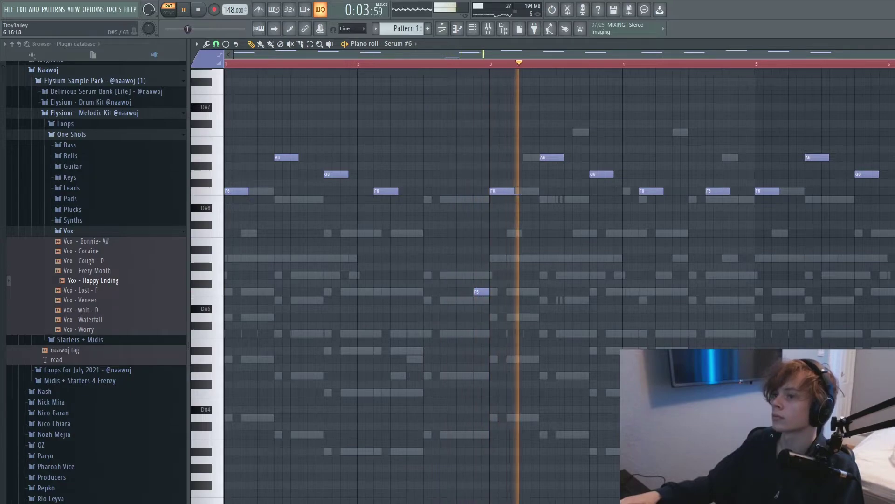
{"action": "left_click_drag", "start_coordinate": [893, 293], "coordinate": [276, 228]}
{"action": "key", "text": "ctrl+Up"}
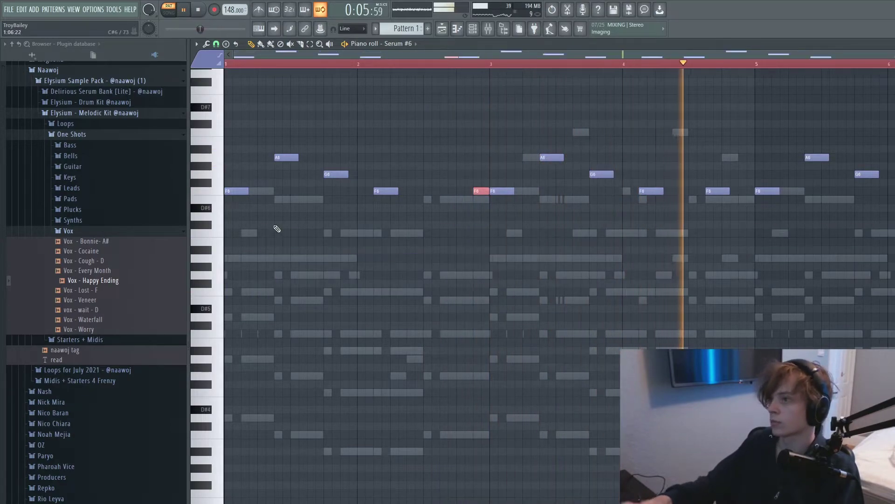
{"action": "left_click_drag", "start_coordinate": [729, 191], "coordinate": [754, 203]}
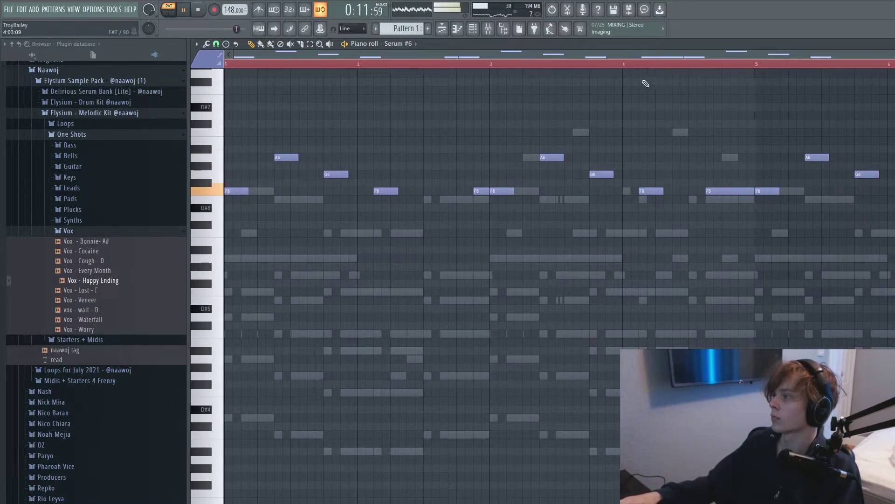
Step: Apply quick legato to all Serum #6 notes so each one lasts until the following note
{"action": "left_click", "coordinate": [471, 29]}
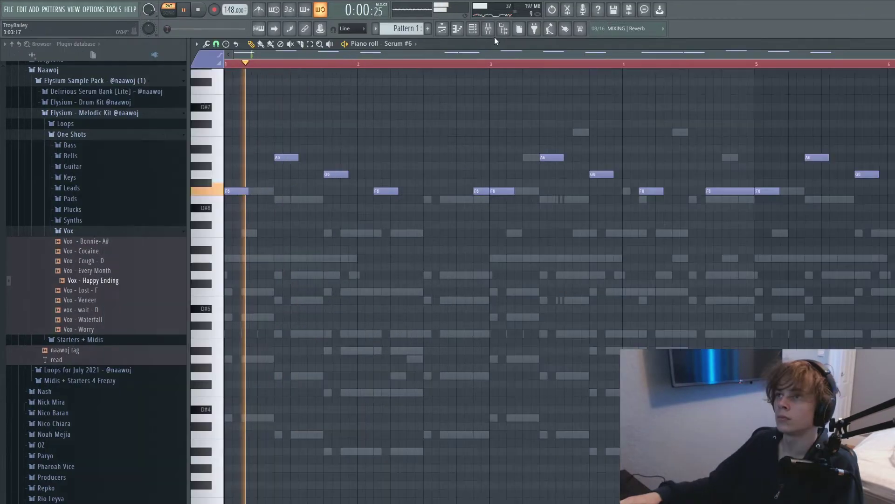
{"action": "key", "text": "ctrl+a"}
{"action": "key", "text": "ctrl+l"}
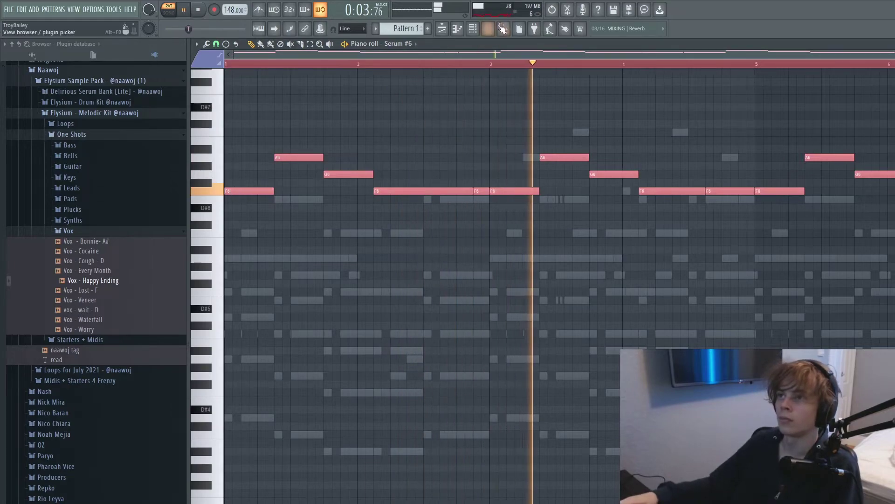
Step: Re-enable mixer Inserts 1, 2, 3 and 4 alongside Insert 6, and open Insert 6's Fruity parametric EQ 2
{"action": "key", "text": "F9"}
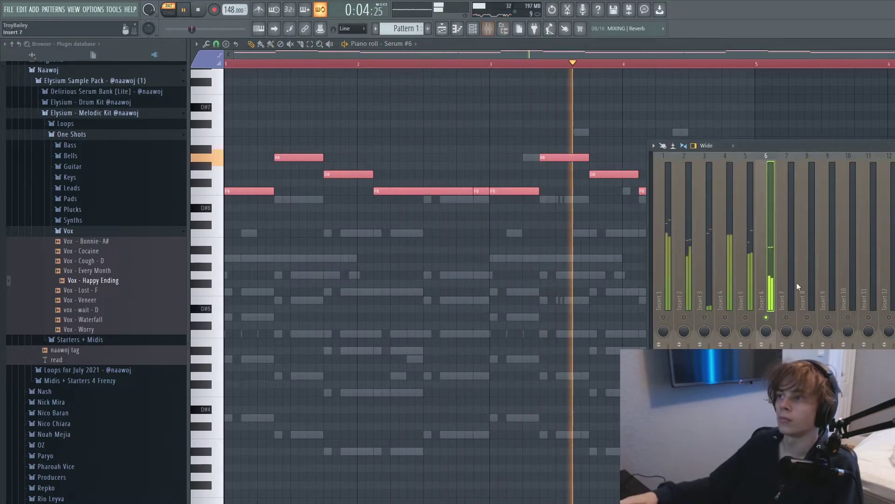
{"action": "left_click", "coordinate": [689, 315]}
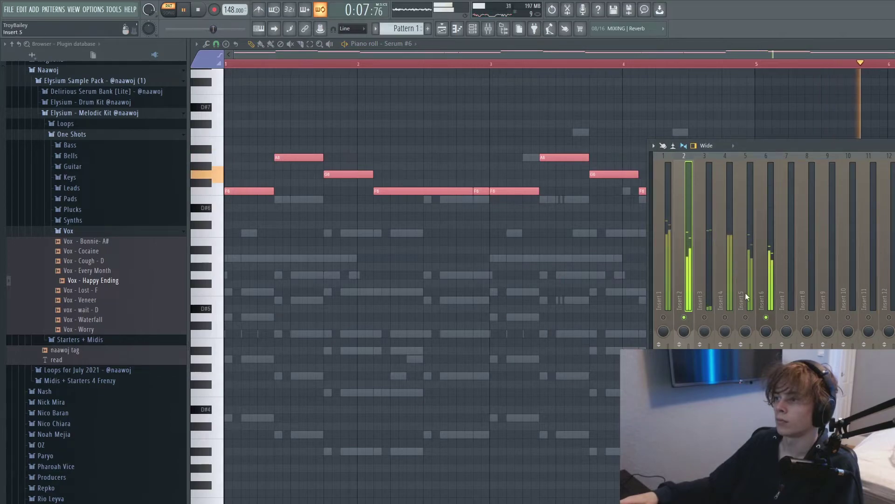
{"action": "left_click", "coordinate": [767, 307]}
{"action": "left_click", "coordinate": [894, 183]}
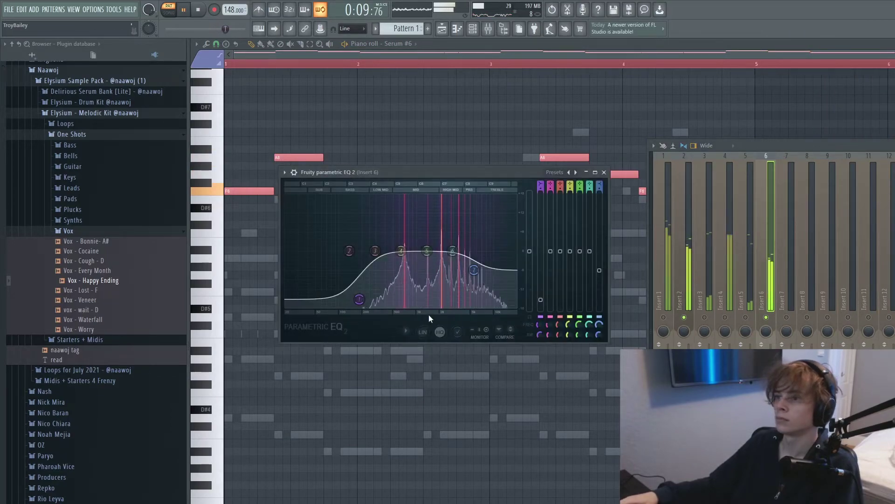
{"action": "left_click", "coordinate": [670, 321]}
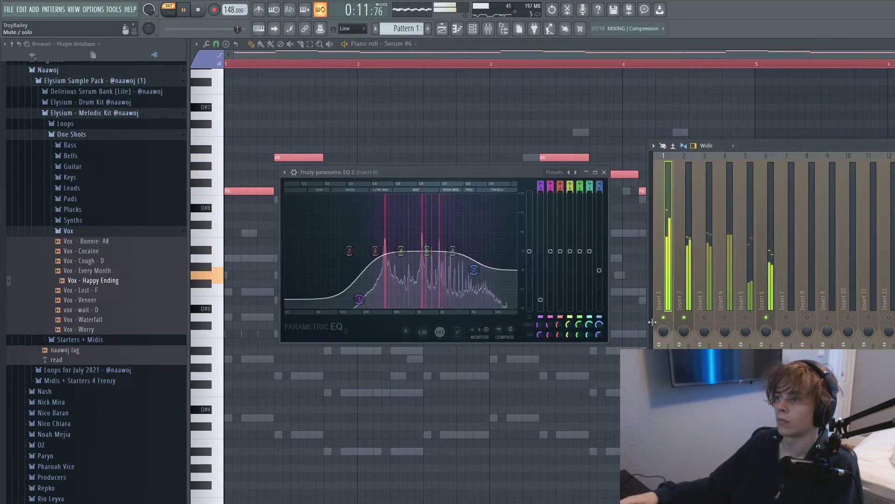
{"action": "left_click", "coordinate": [648, 324]}
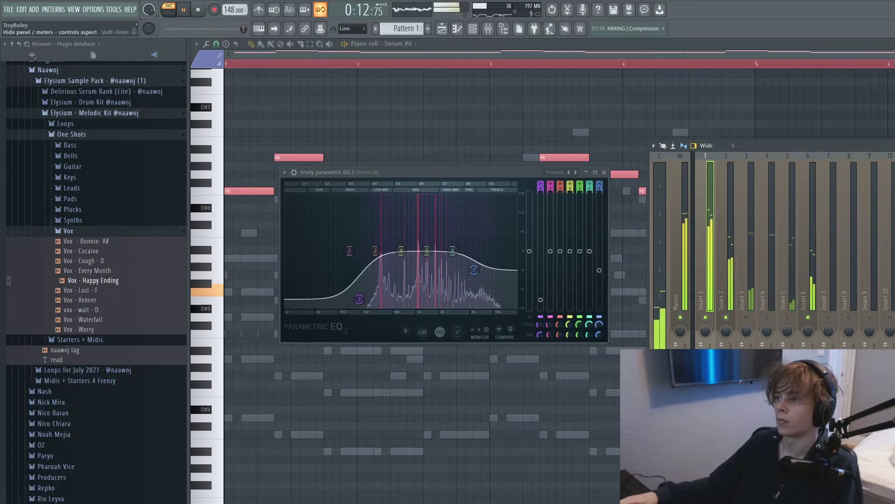
{"action": "left_click", "coordinate": [767, 318]}
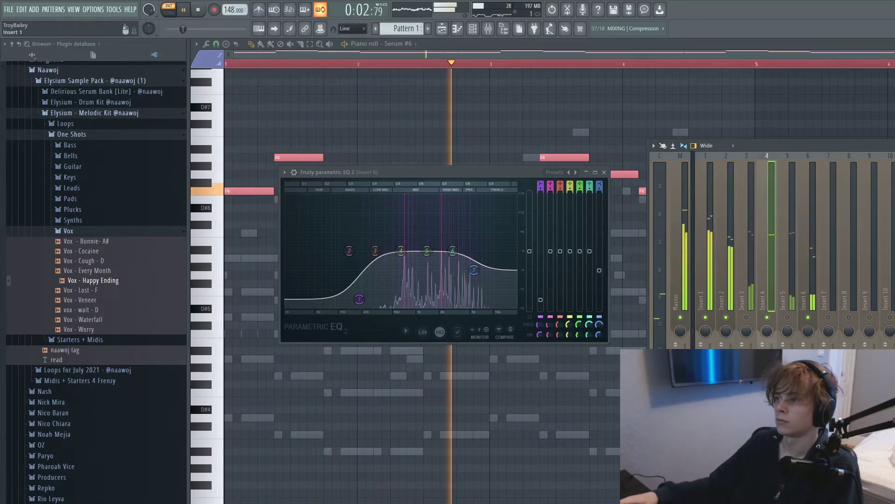
{"action": "left_click", "coordinate": [746, 317]}
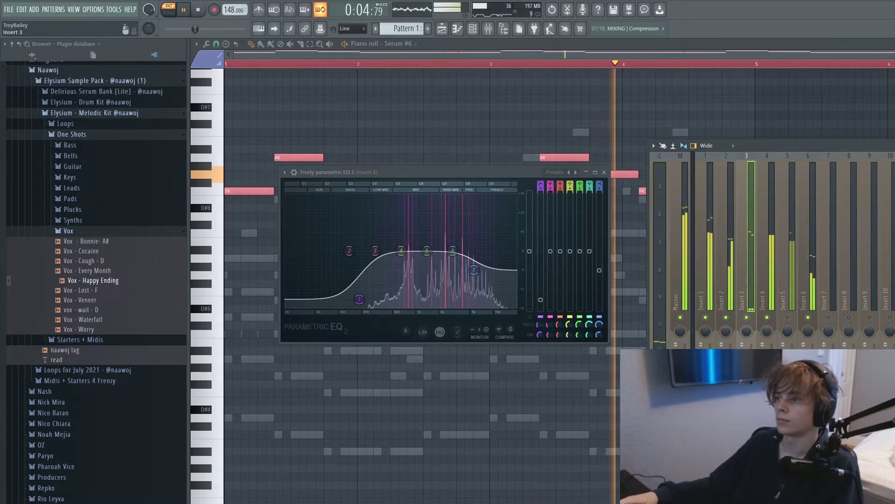
Step: In Insert 5's Fruity parametric EQ 2, cut the lows with band 1 and reduce the highs with band 7
{"action": "left_click", "coordinate": [792, 300]}
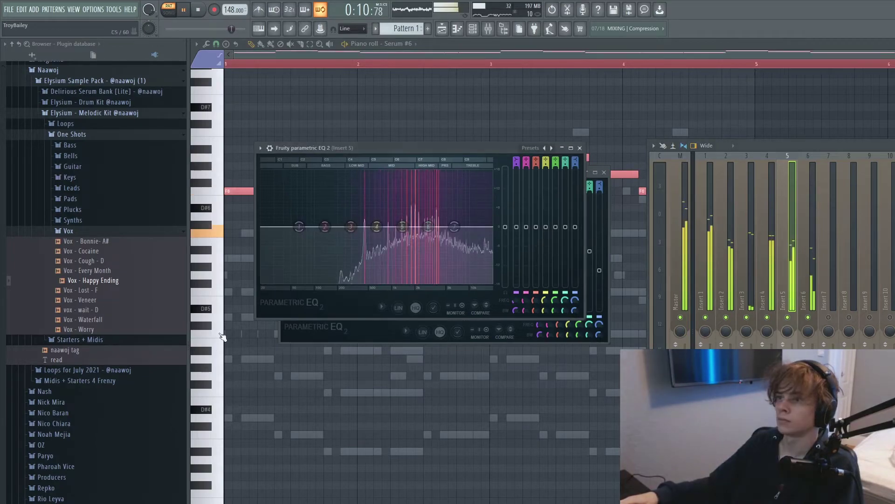
{"action": "left_click_drag", "start_coordinate": [300, 227], "coordinate": [332, 263]}
{"action": "left_click_drag", "start_coordinate": [455, 227], "coordinate": [442, 248]}
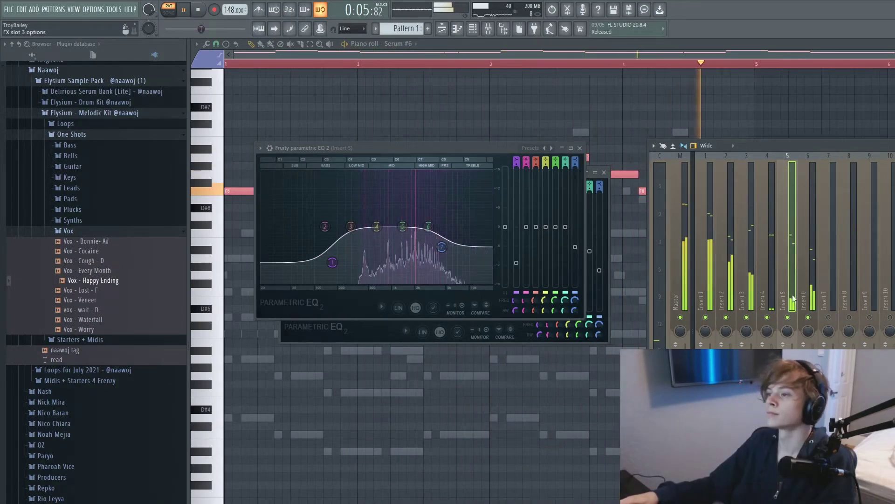
{"action": "left_click", "coordinate": [576, 218]}
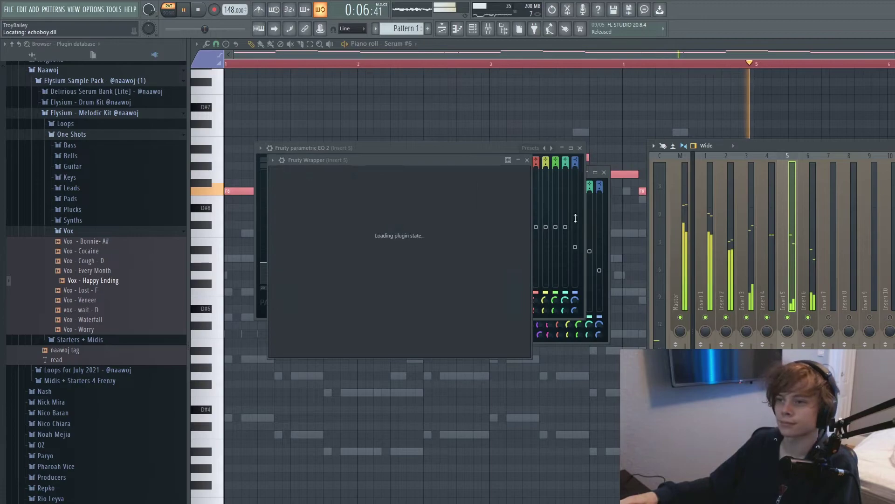
{"action": "left_click", "coordinate": [388, 186]}
{"action": "mouse_move", "coordinate": [372, 212]}
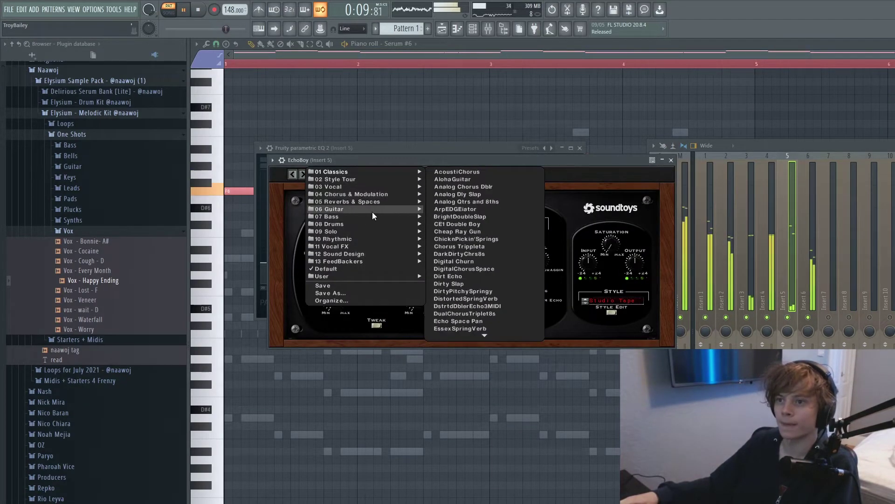
{"action": "left_click", "coordinate": [474, 220]}
Step: Add a Serum #7 channel with the bass - fav preset and stop playback
{"action": "left_click", "coordinate": [472, 29]}
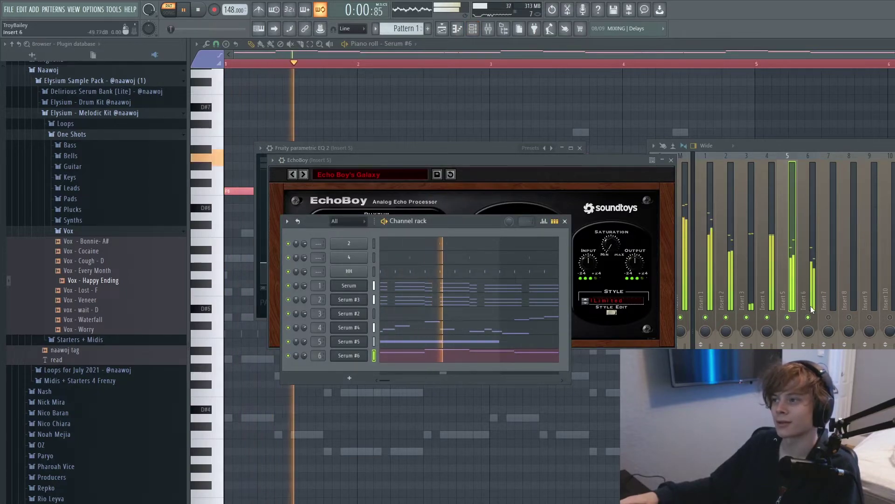
{"action": "key", "text": "s"}
{"action": "key", "text": "space"}
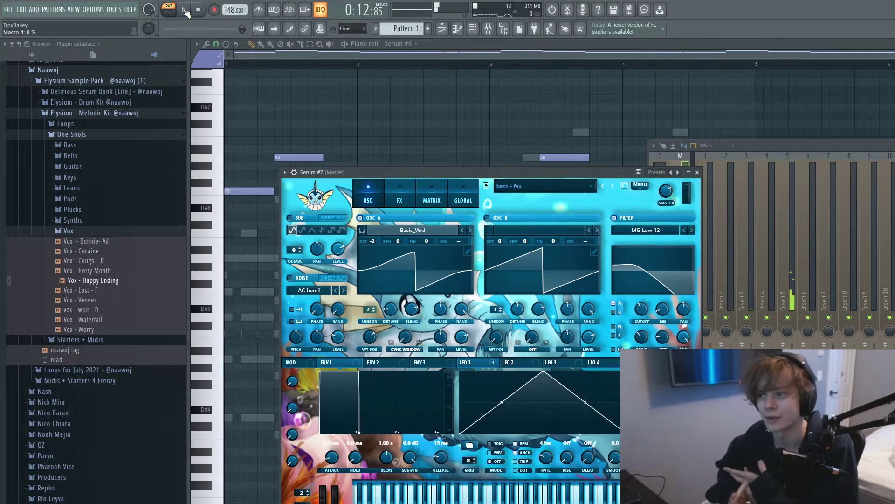
Step: Lower the feedback of Insert 5's EchoBoy to 0.80 and close the plugin
{"action": "left_click", "coordinate": [797, 264]}
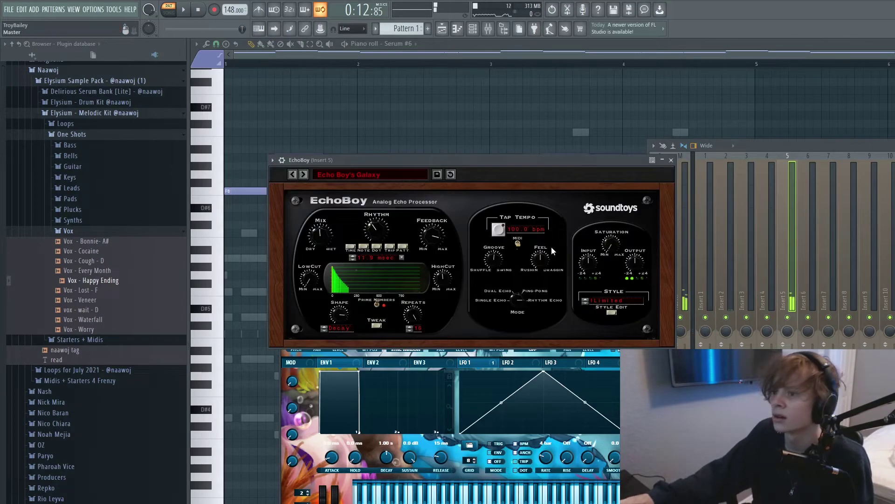
{"action": "scroll", "coordinate": [433, 251], "scroll_direction": "down", "scroll_amount": 3}
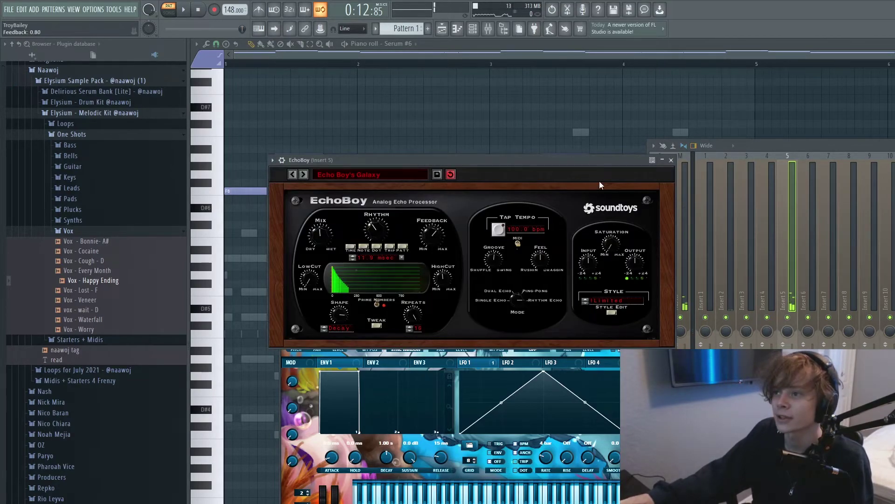
{"action": "left_click", "coordinate": [671, 160]}
Step: Copy Serum #3's lowest line of notes into Serum #7 in the new Pattern 10 and play it
{"action": "left_click", "coordinate": [465, 51]}
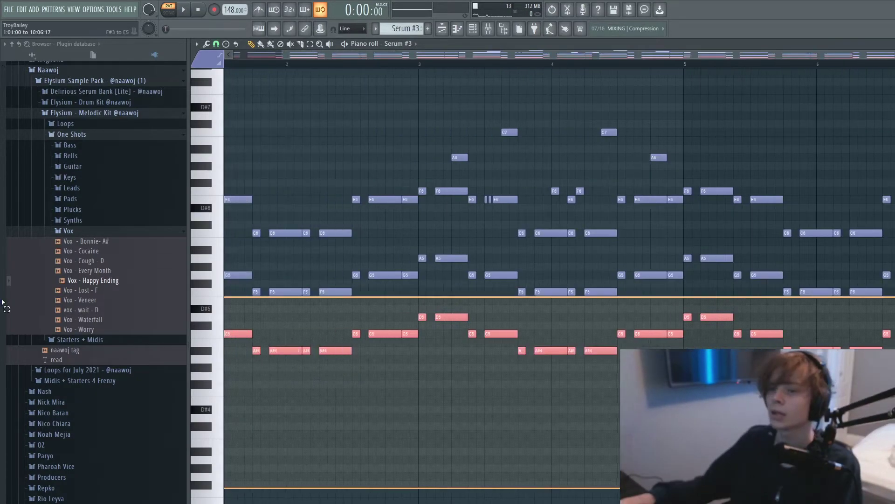
{"action": "left_click_drag", "start_coordinate": [3, 305], "coordinate": [18, 307], "text": "ctrl"}
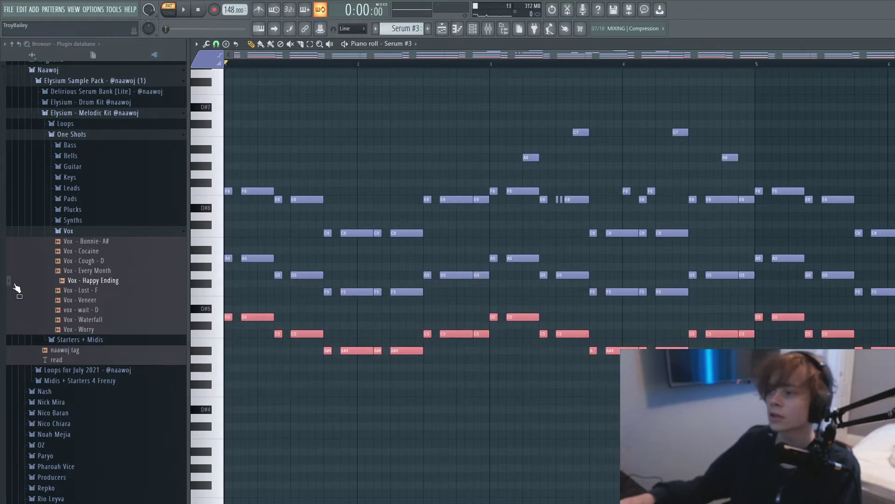
{"action": "key", "text": "KP_Add"}
{"action": "key", "text": "space"}
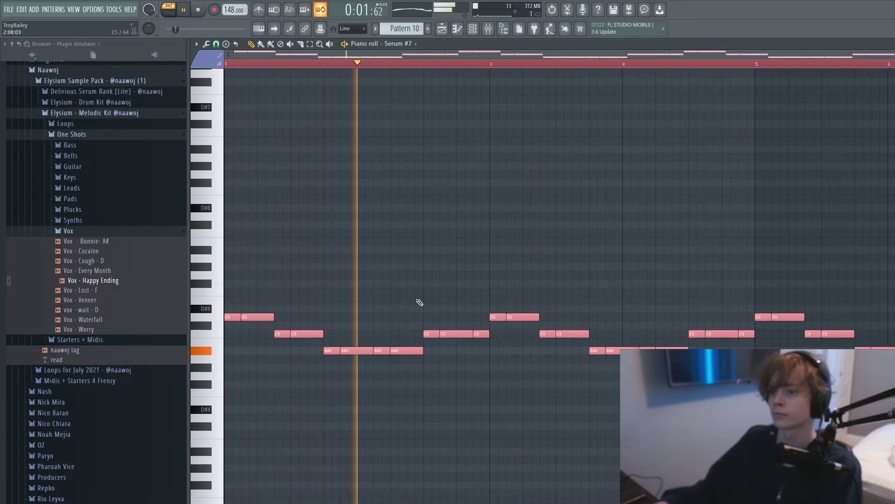
Step: Transpose all Serum #7 bass notes down one octave, and raise the A#3 group spanning bars 3 and 4 by one octave
{"action": "key", "text": "ctrl+Down"}
{"action": "key", "text": "space"}
{"action": "key", "text": "space"}
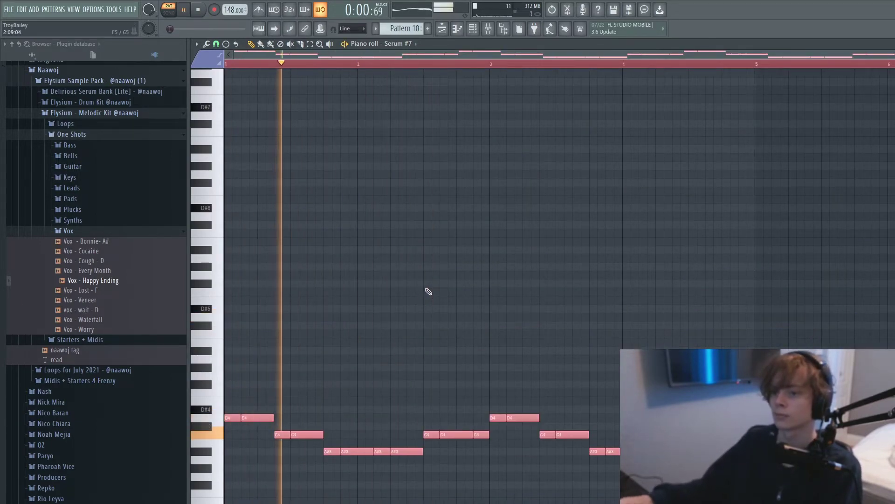
{"action": "left_click", "coordinate": [550, 396], "text": "ctrl"}
{"action": "left_click_drag", "start_coordinate": [588, 448], "coordinate": [642, 460], "text": "ctrl"}
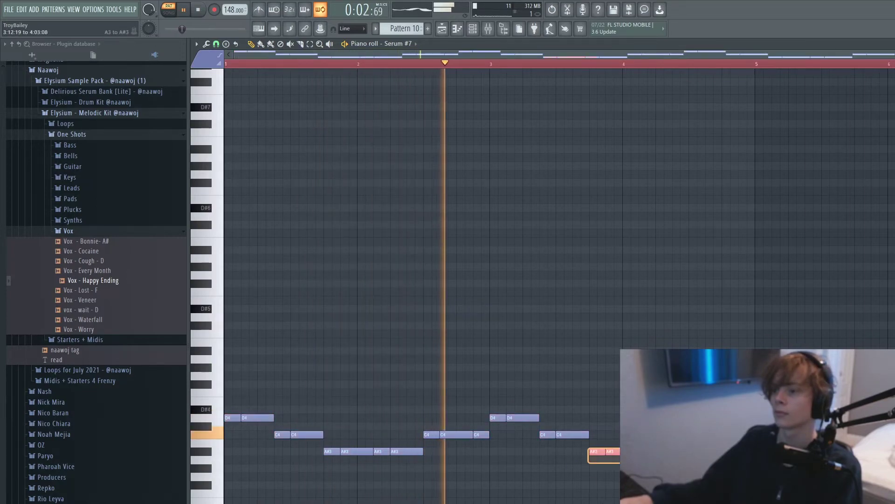
{"action": "key", "text": "ctrl+Up"}
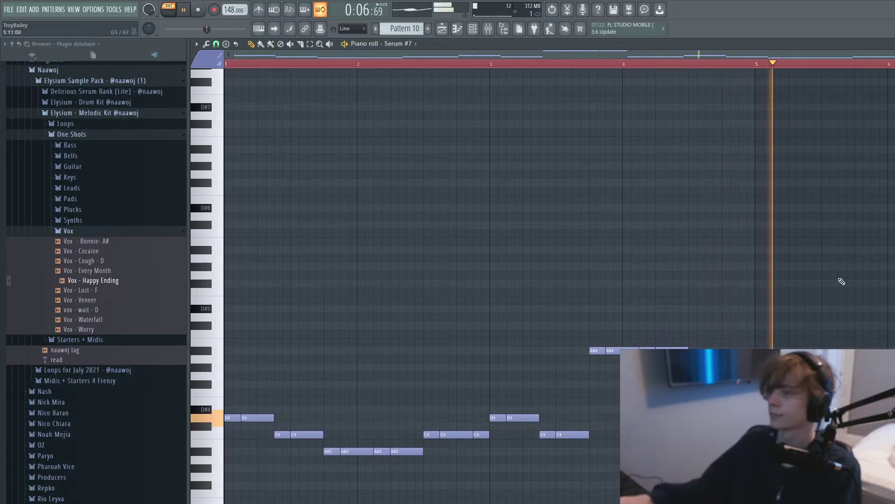
Step: Place Pattern 10 on Track 7 of the playlist and play the arrangement in song mode
{"action": "left_click", "coordinate": [443, 29]}
{"action": "key", "text": "l"}
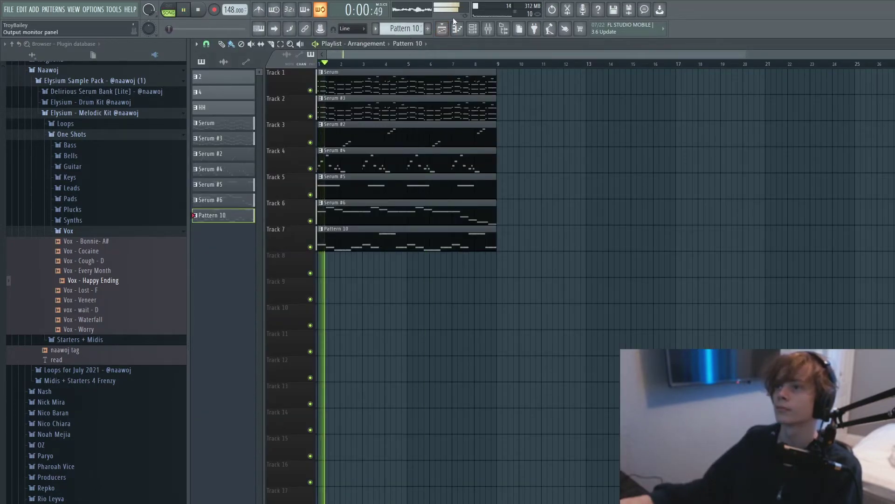
Step: Check the mixer levels, the Serum #7 bass patch and its piano roll notes while the arrangement plays
{"action": "left_click", "coordinate": [489, 28]}
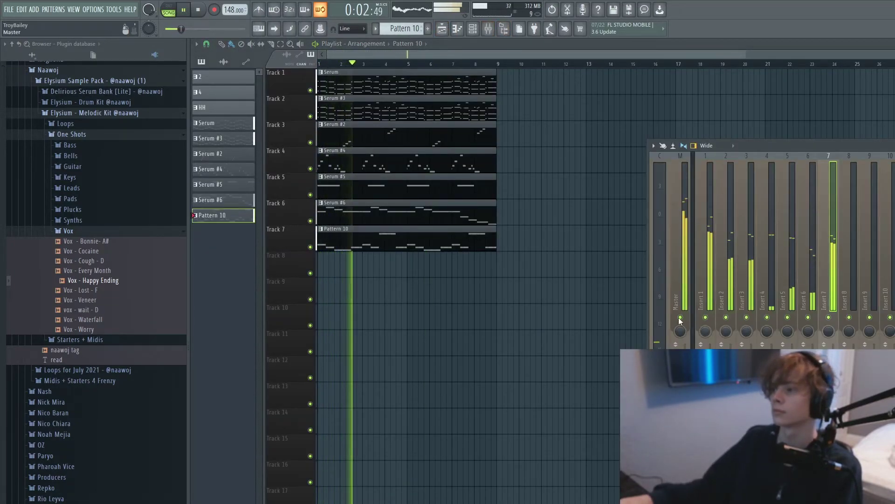
{"action": "left_click", "coordinate": [472, 28]}
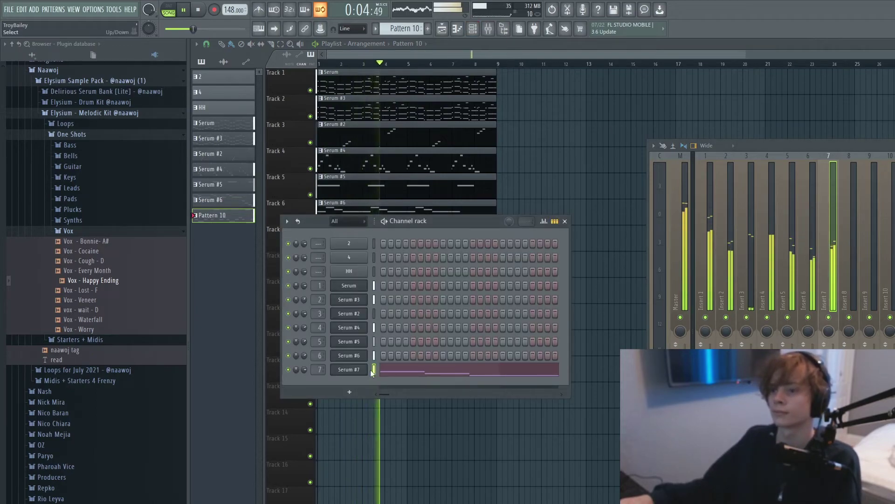
{"action": "left_click", "coordinate": [349, 369]}
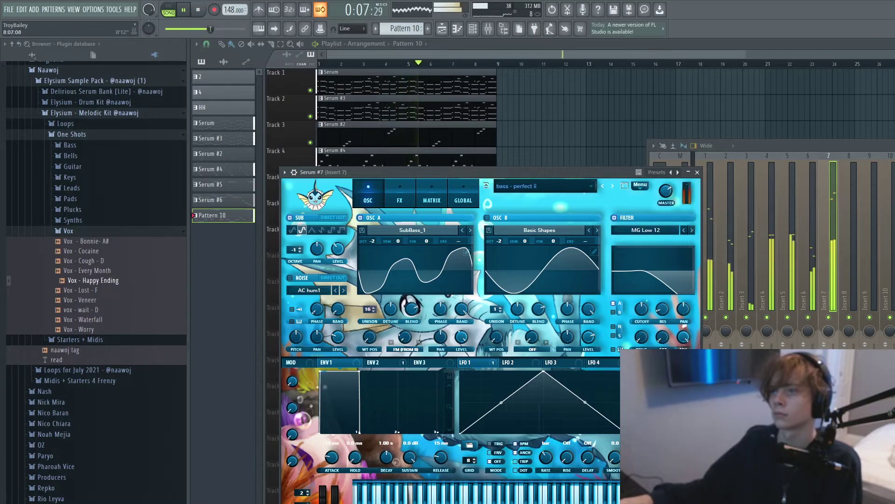
{"action": "key", "text": "F6"}
{"action": "left_click", "coordinate": [493, 374]}
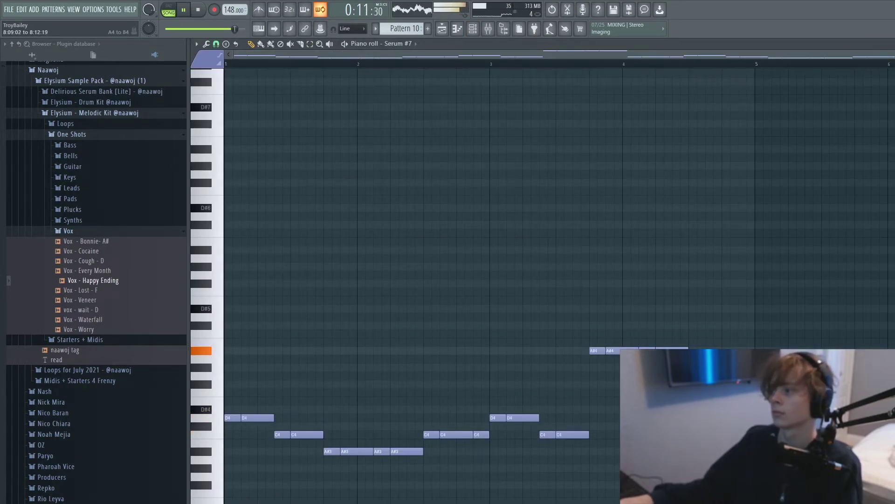
{"action": "key", "text": "F6"}
{"action": "left_click", "coordinate": [365, 373]}
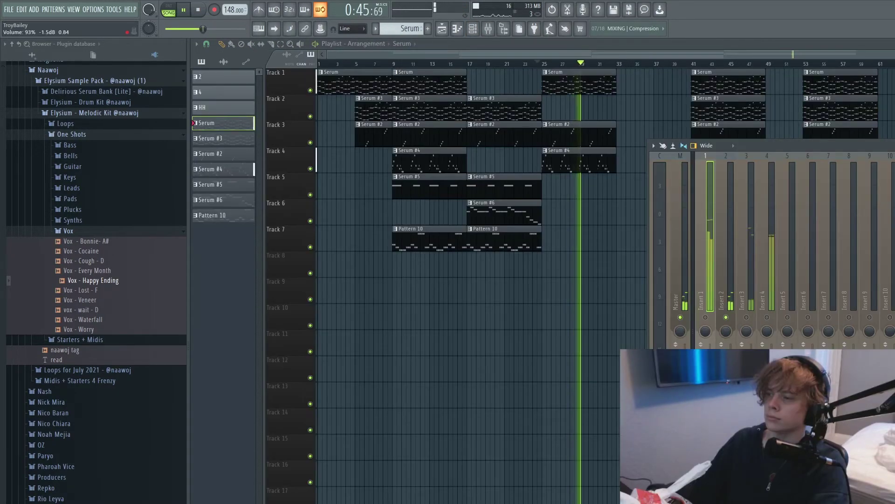
Step: Create an automation clip for Insert 2's volume on Track 8 of the playlist, close the mixer and stop playback
{"action": "left_click", "coordinate": [760, 443]}
{"action": "key", "text": "F9"}
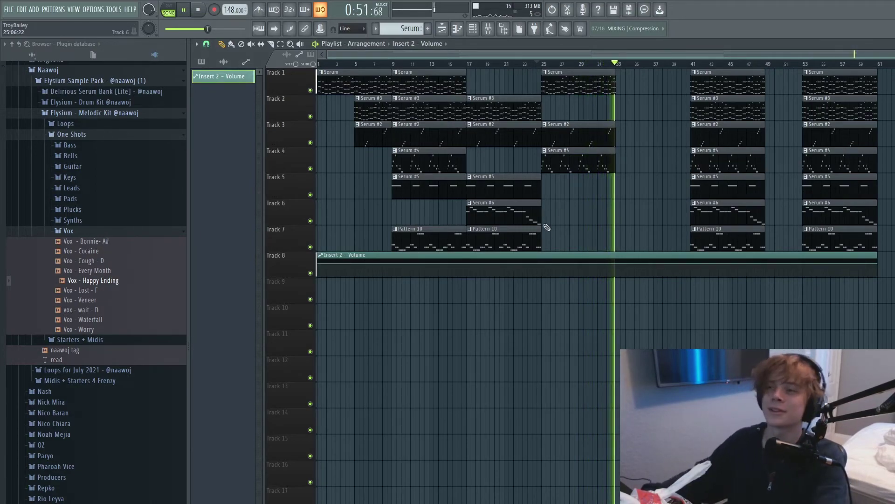
{"action": "key", "text": "space"}
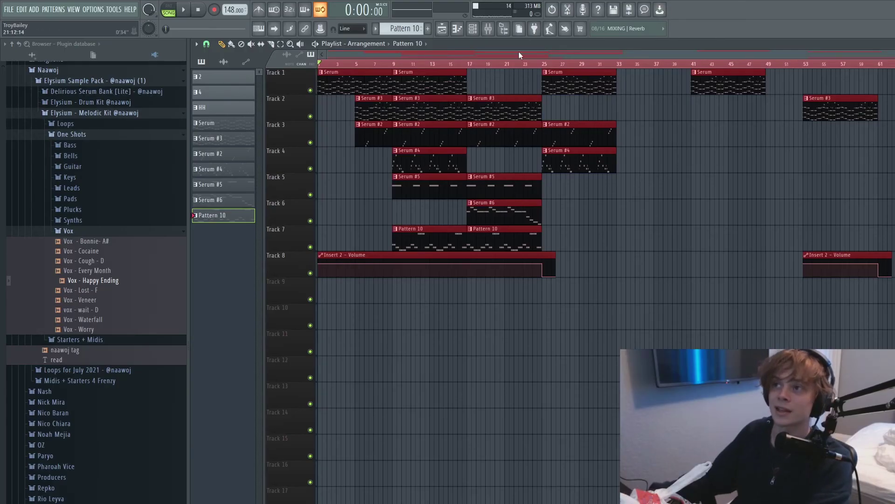
Step: Show the channel rack and the mixer together over the playlist arrangement
{"action": "left_click", "coordinate": [472, 29]}
{"action": "left_click", "coordinate": [488, 28]}
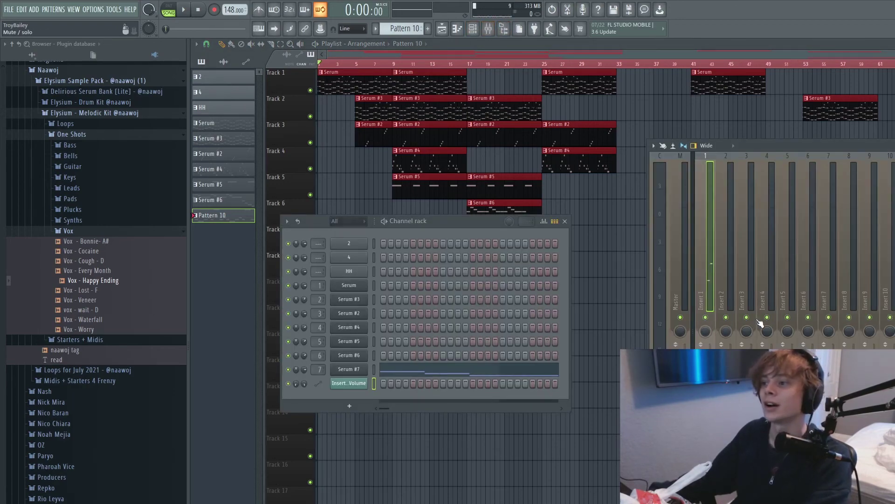